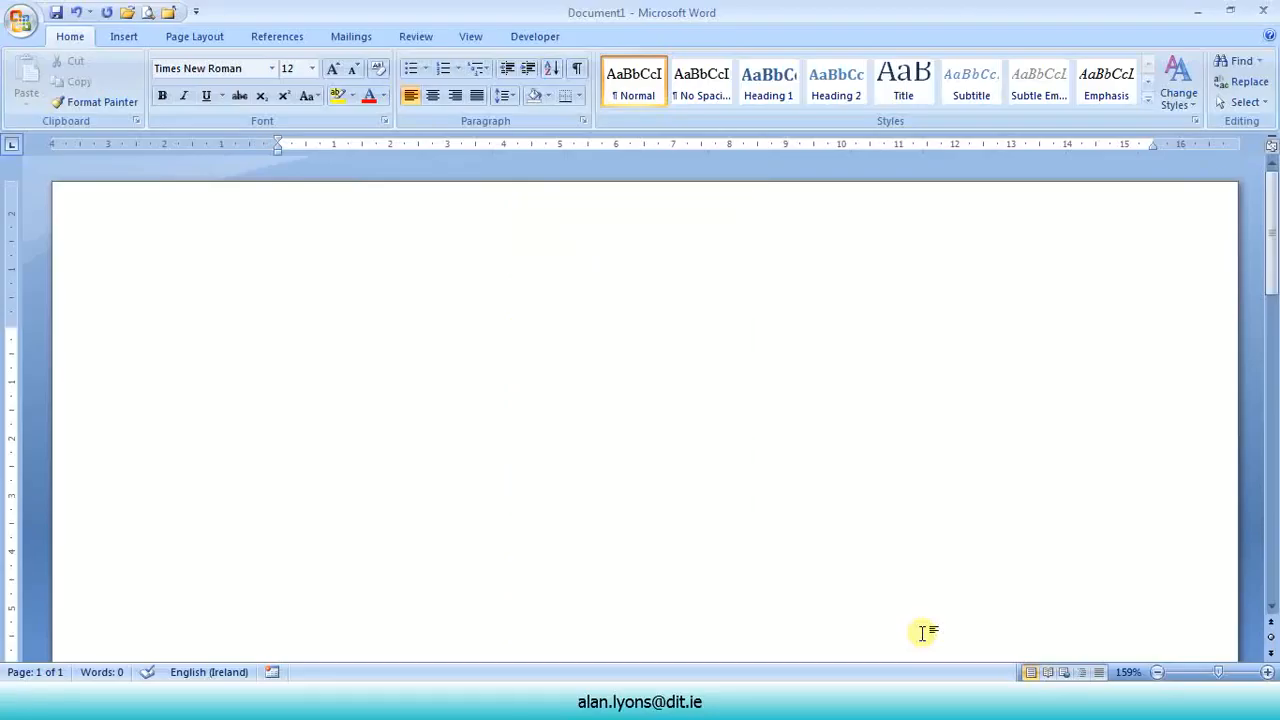
- Fill the blank document with sample text using =rand(10,10) and return to the start of the document
type("=rand(10")
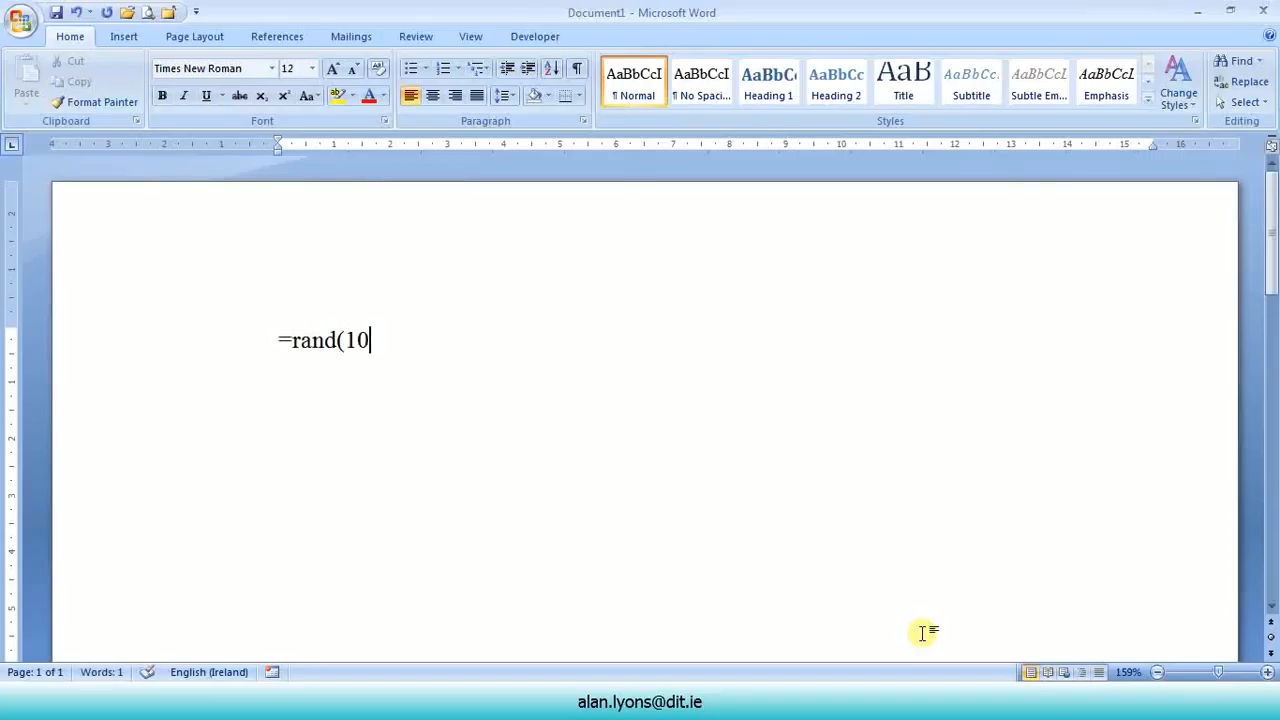
type(",10)")
key("Return")
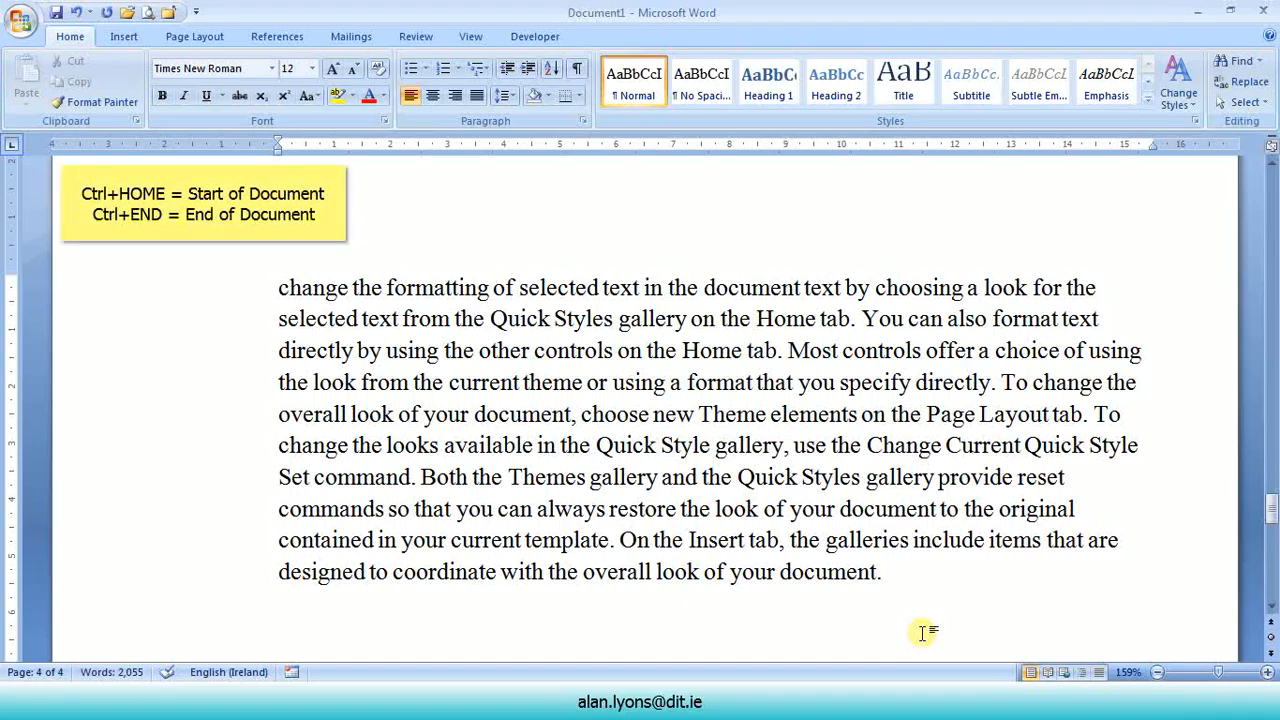
key("ctrl+Home")
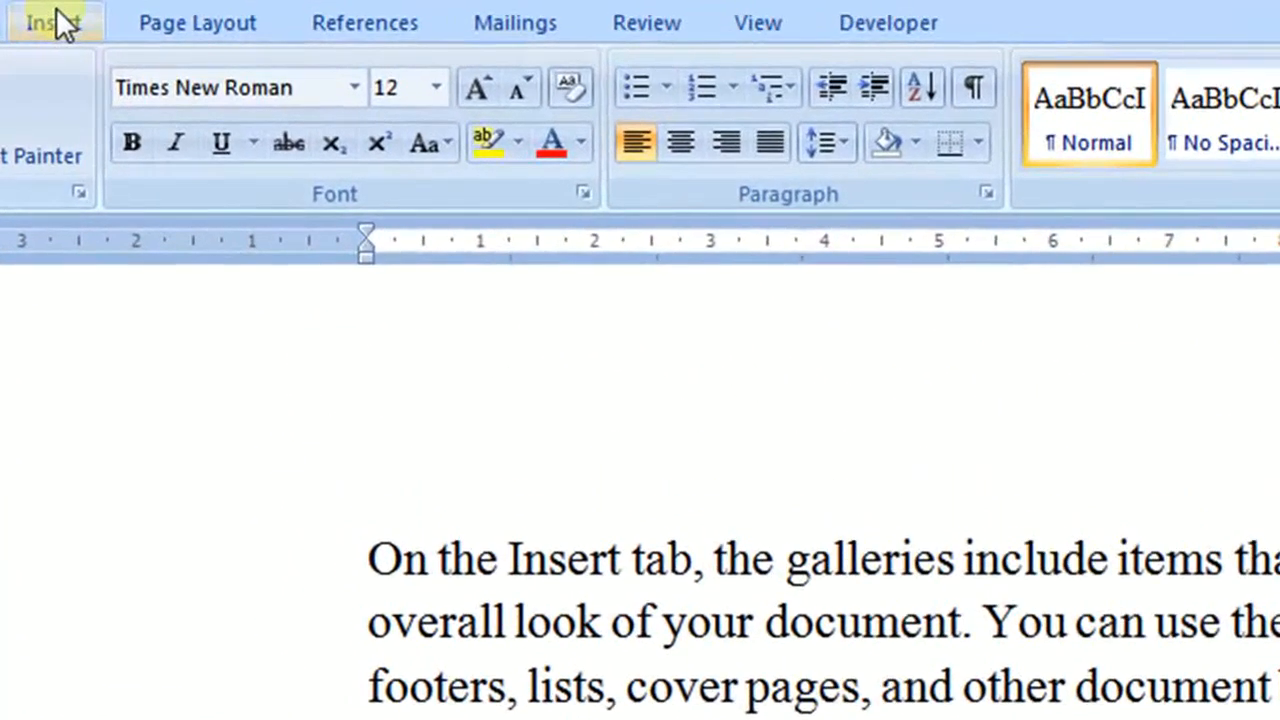
- Insert centred page numbers at the bottom of the pages using the Plain Number 2 style
left_click(46, 20)
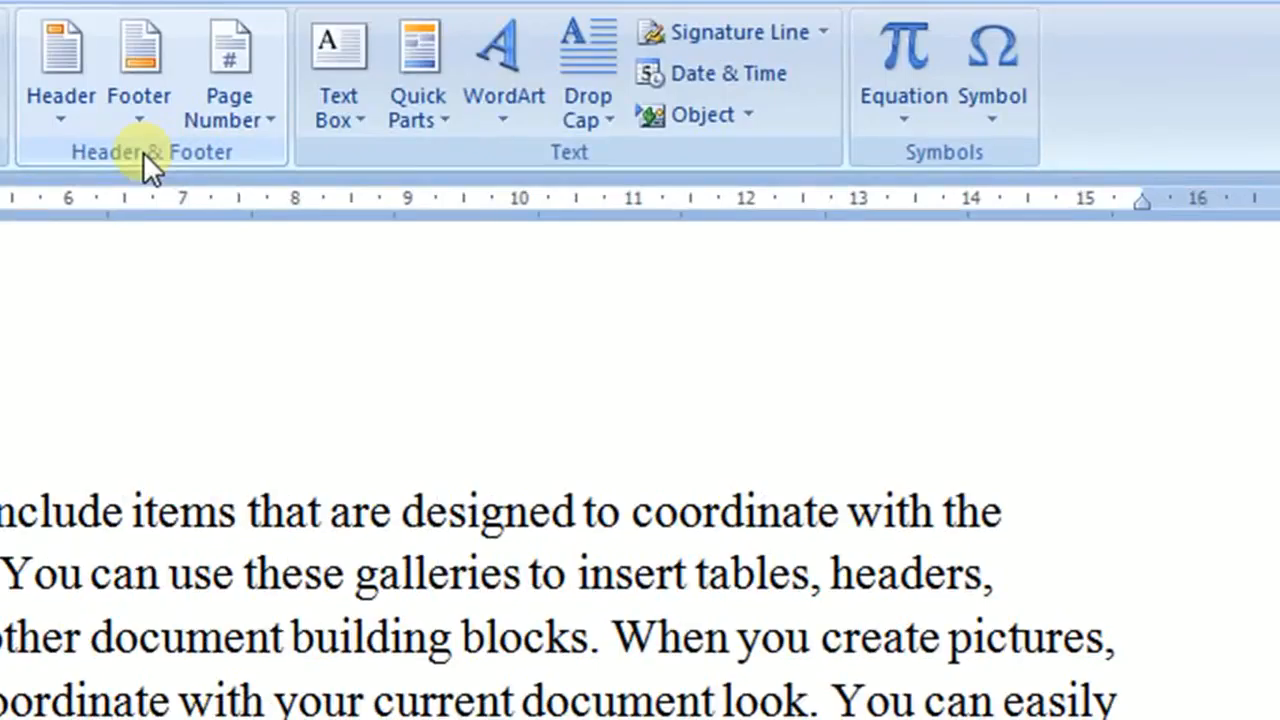
left_click(253, 127)
mouse_move(259, 197)
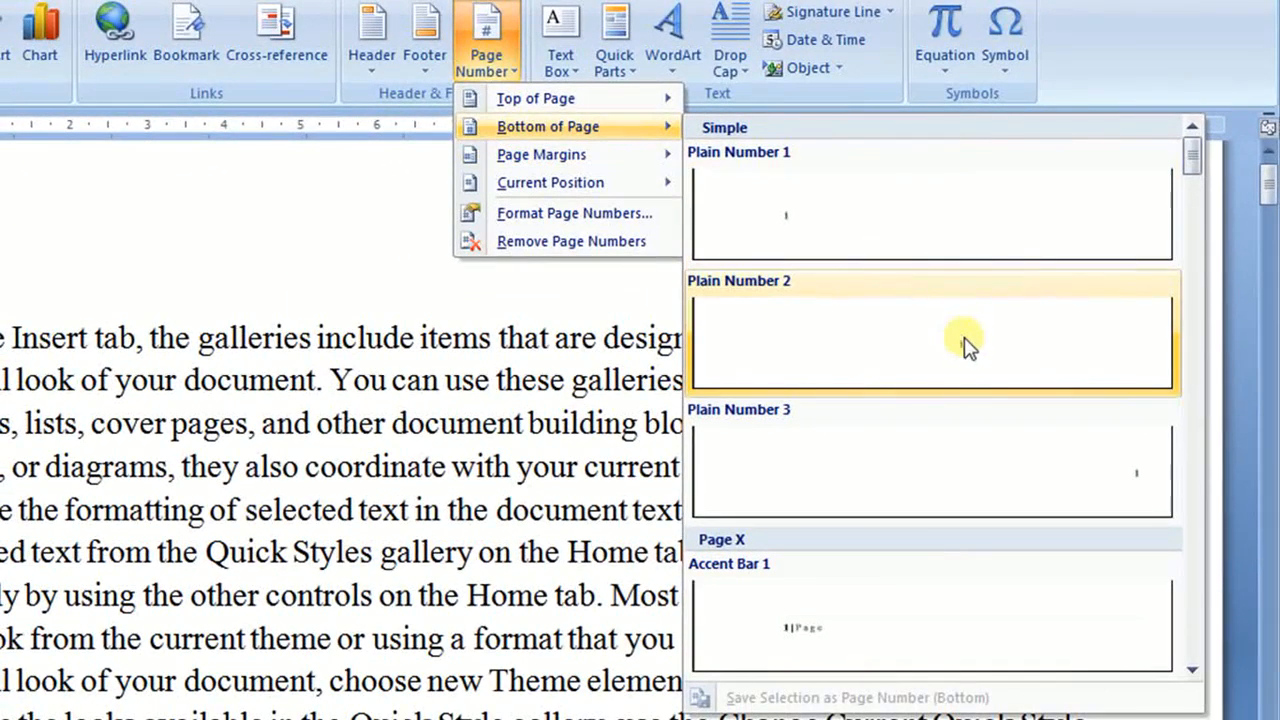
left_click(964, 337)
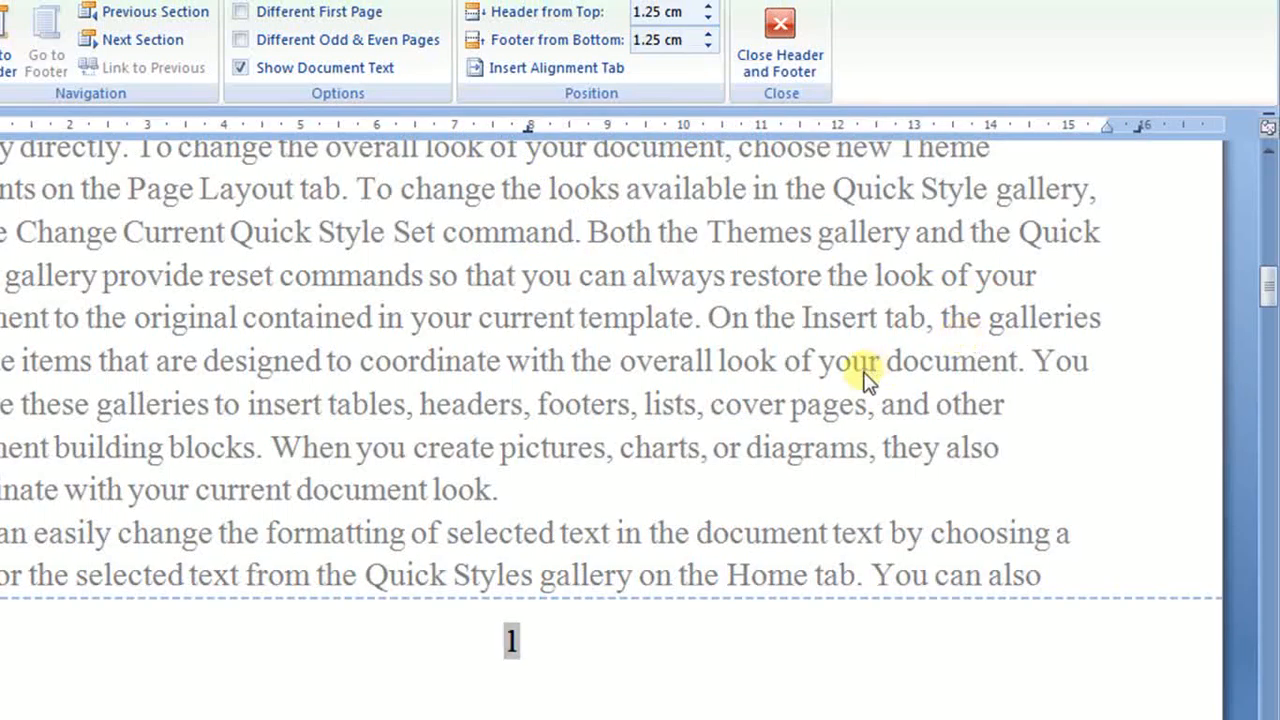
- Set the page numbering to start at 1, keeping the 1, 2, 3 number format, and return to the body text
scroll(860, 378, "down", 8)
scroll(857, 374, "down", 4)
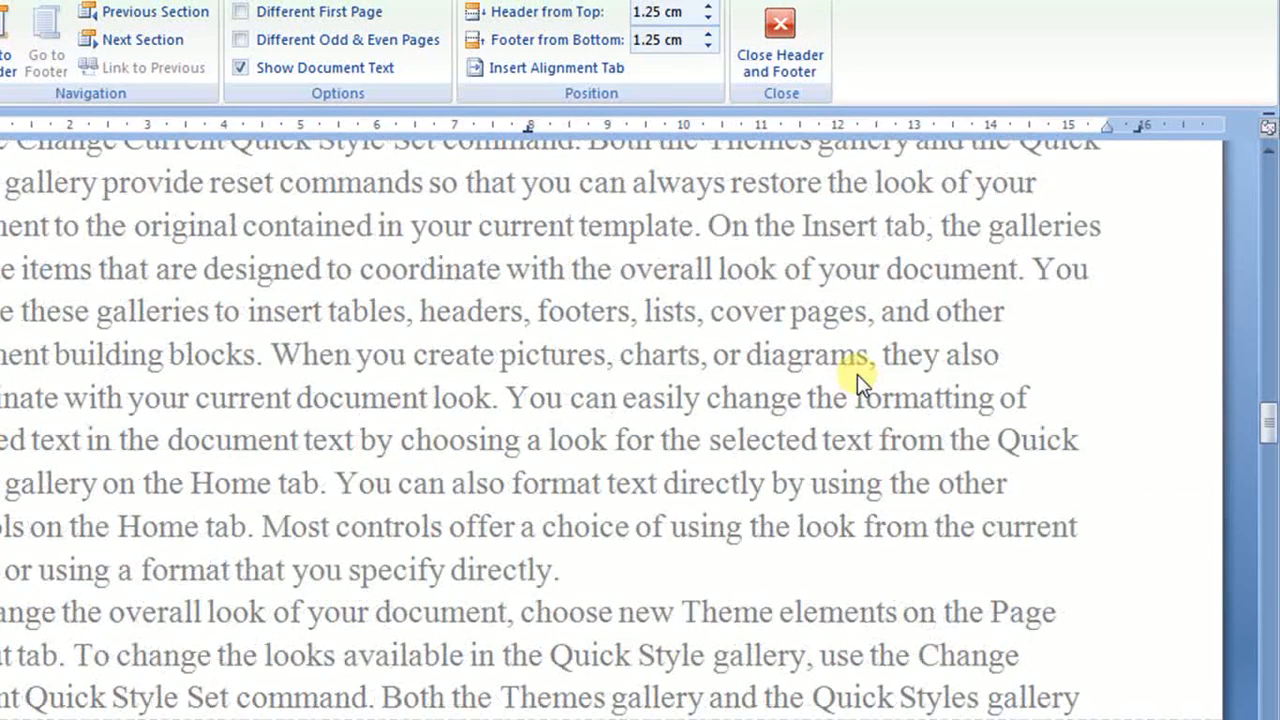
scroll(857, 374, "down", 5)
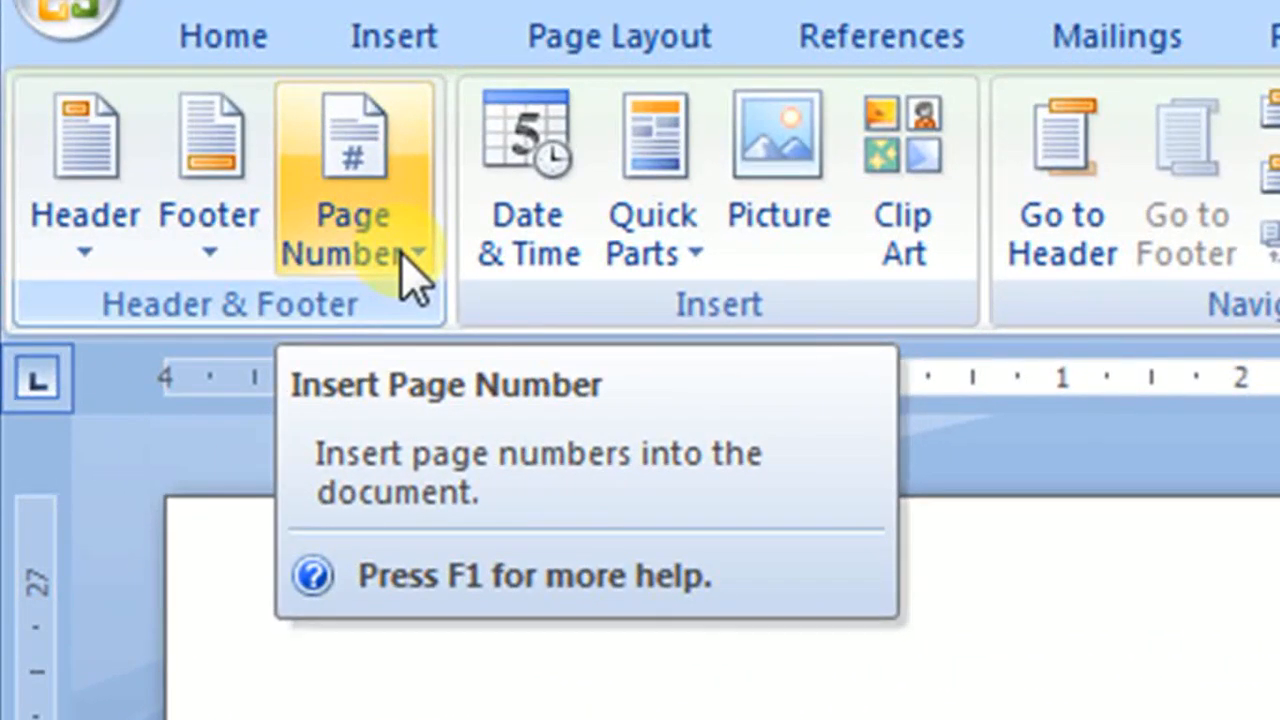
left_click(410, 270)
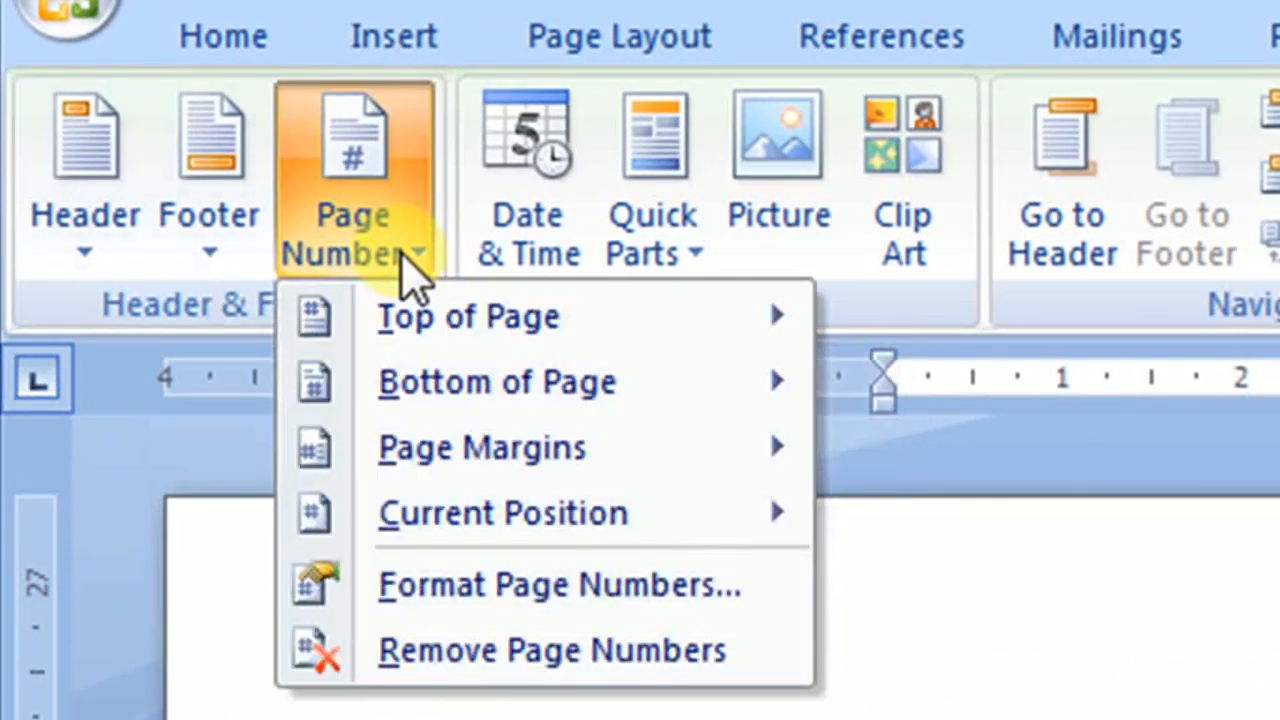
left_click(423, 588)
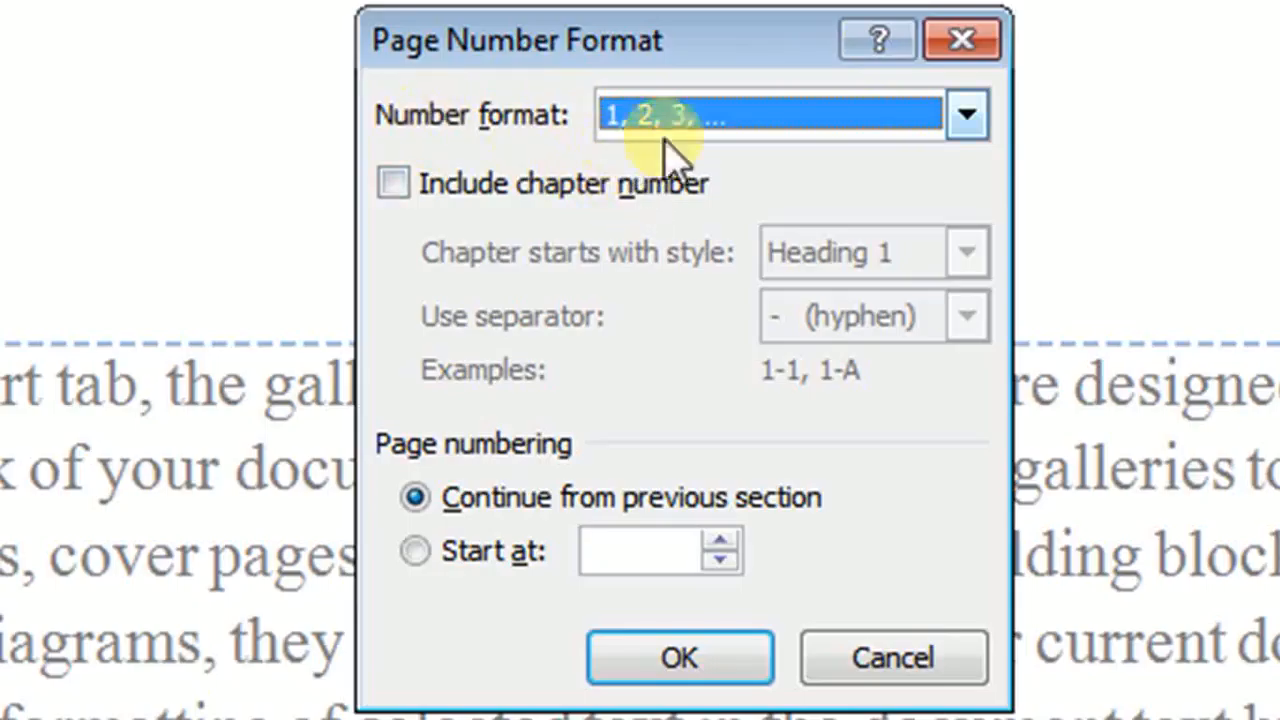
left_click(967, 118)
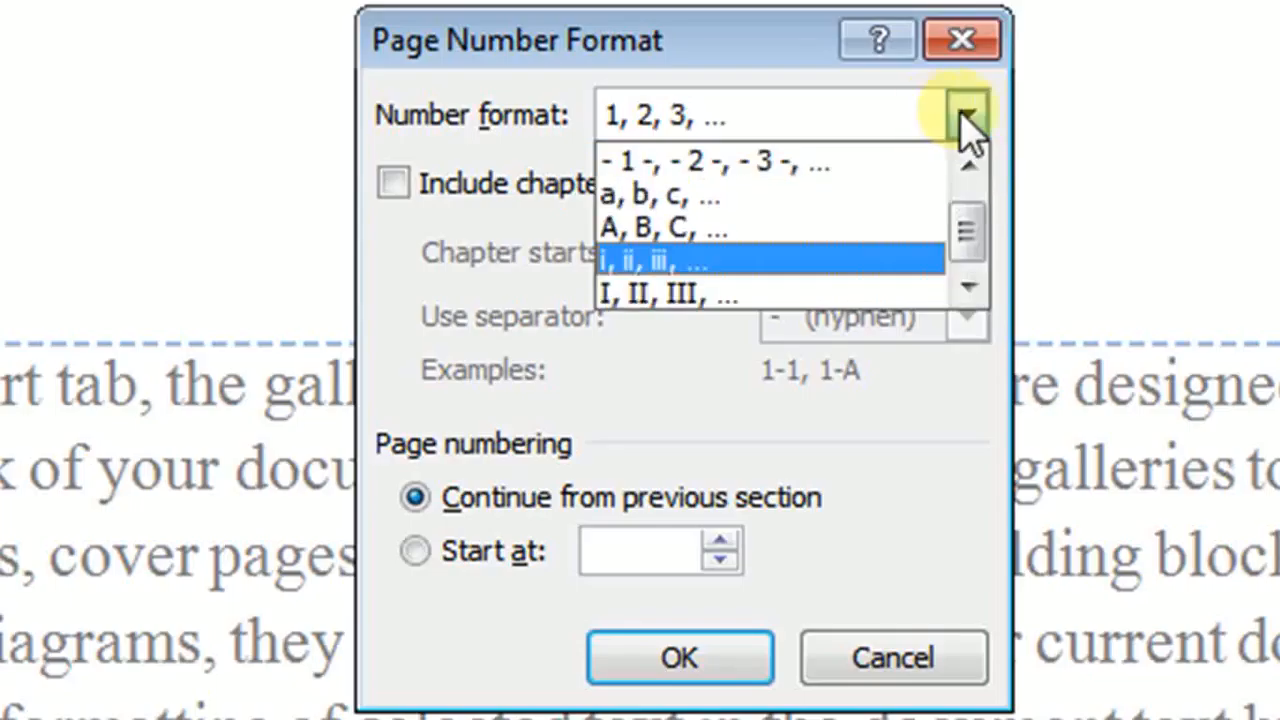
left_click(962, 114)
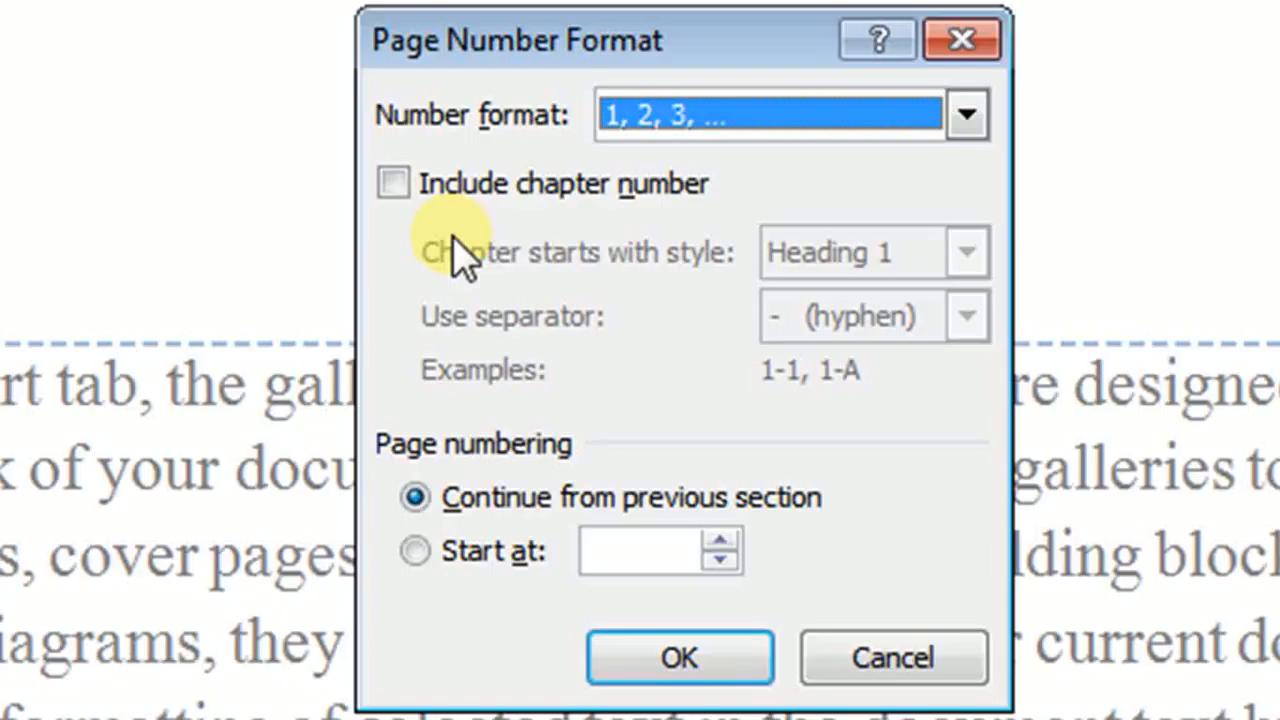
key("Tab")
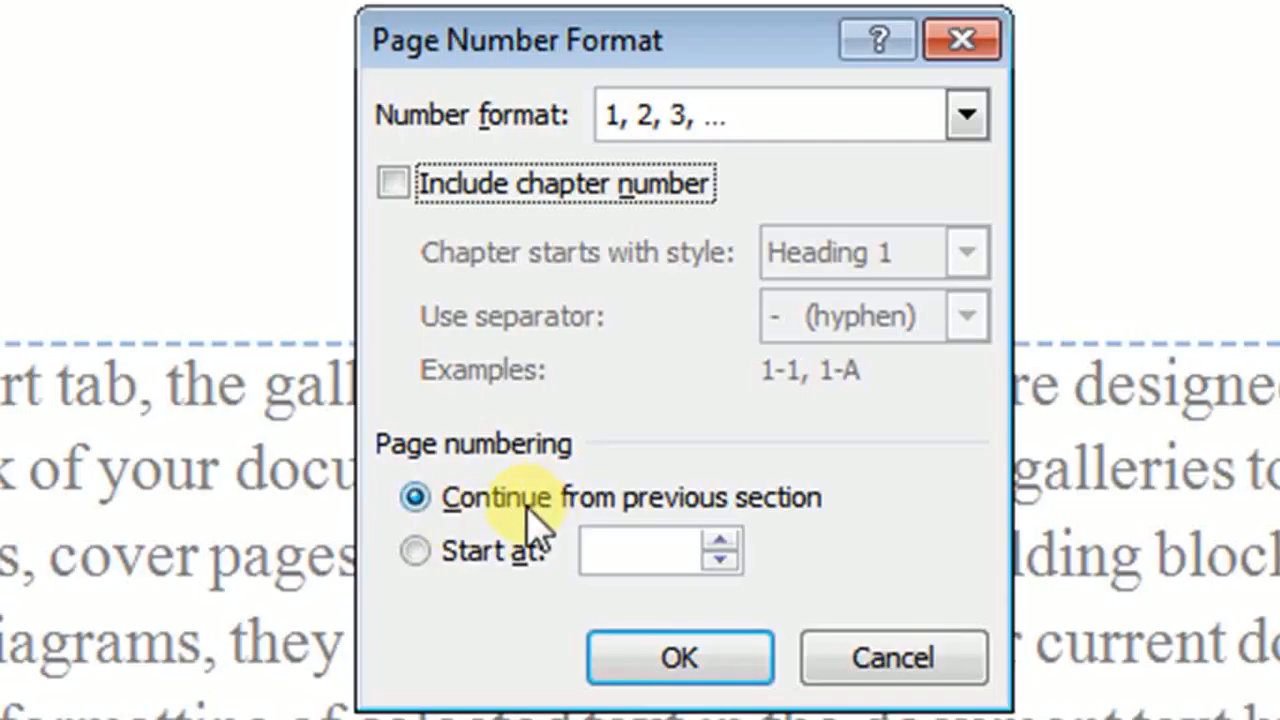
left_click(415, 551)
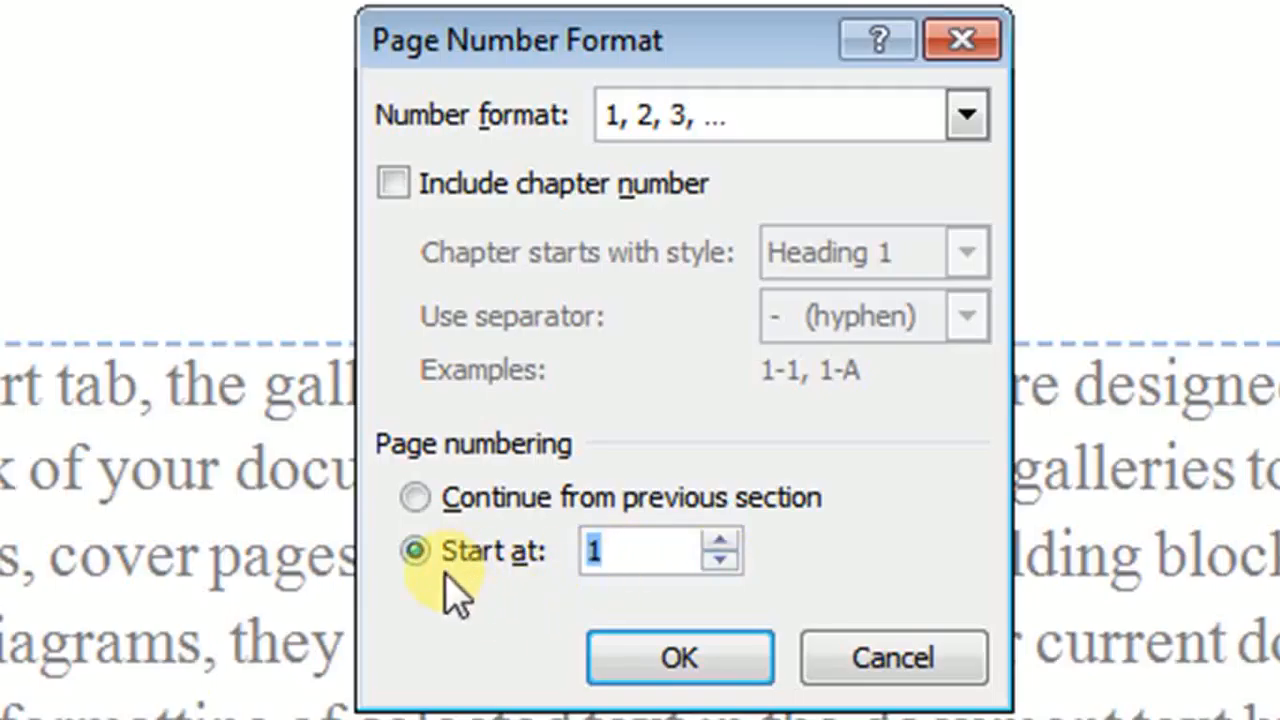
left_click(724, 664)
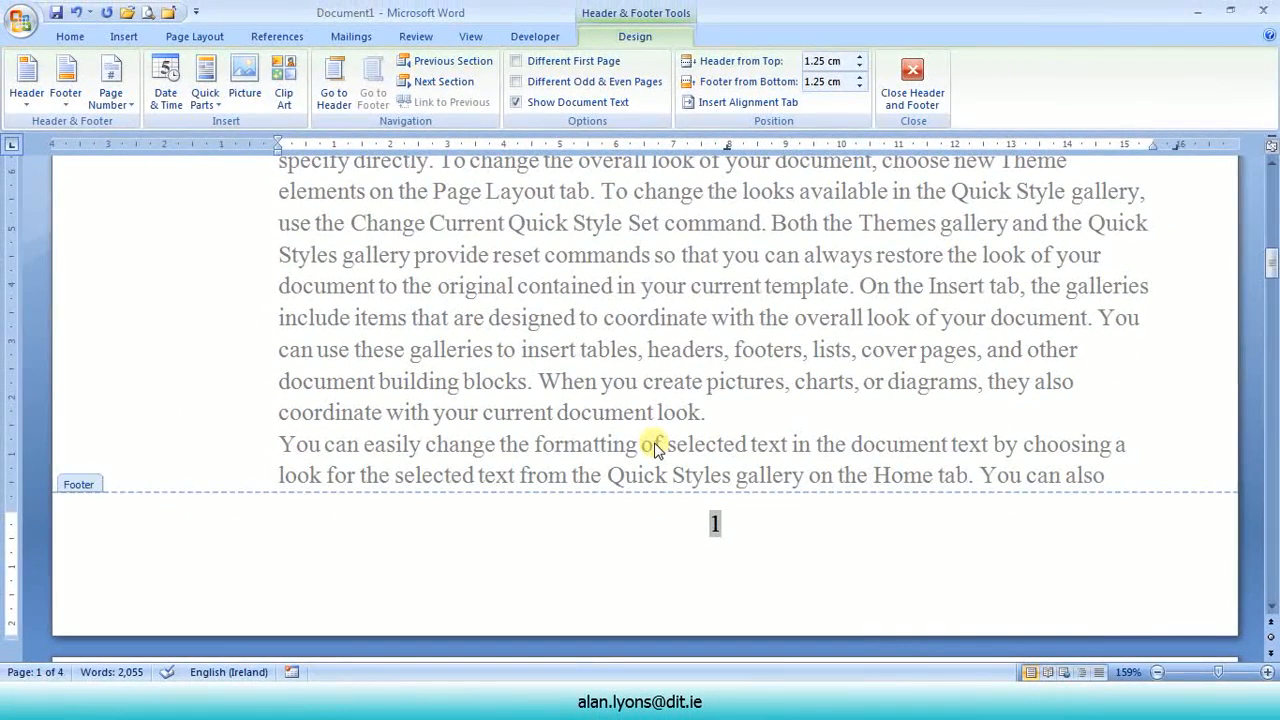
double_click(655, 450)
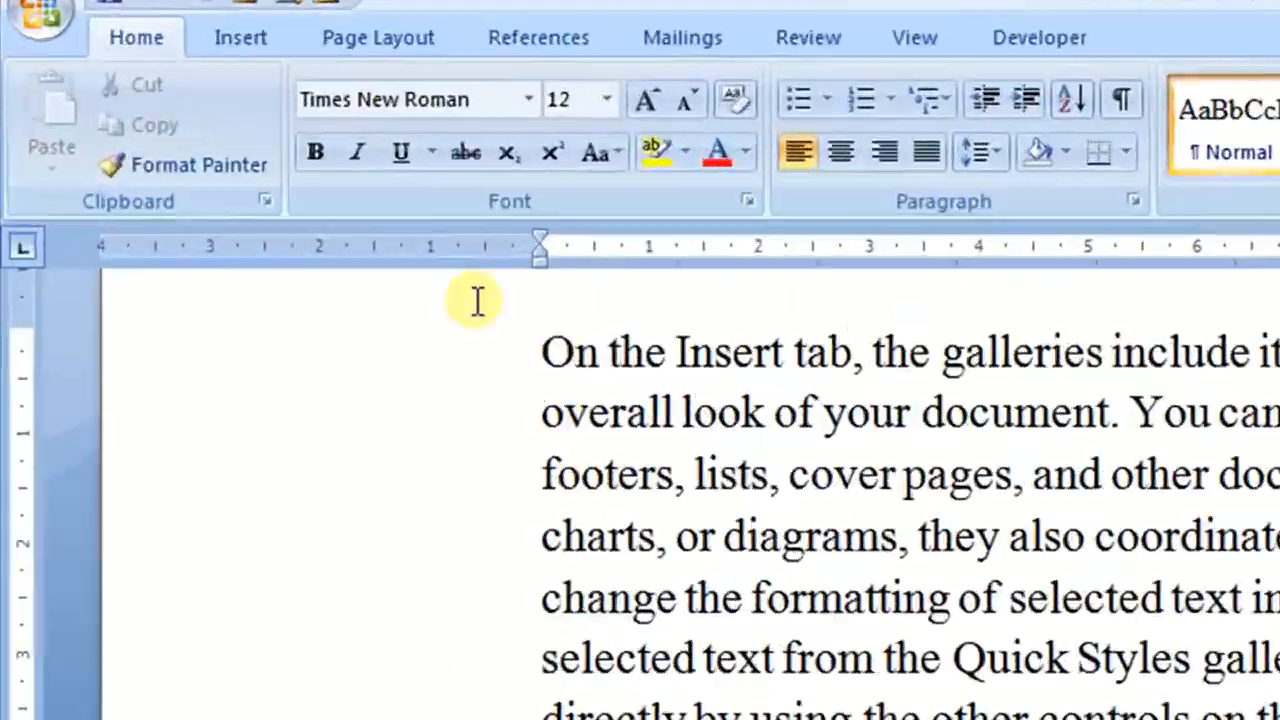
- Insert a page break before the paragraph beginning "You can easily change the formatting" at the end of page 1
left_click(194, 36)
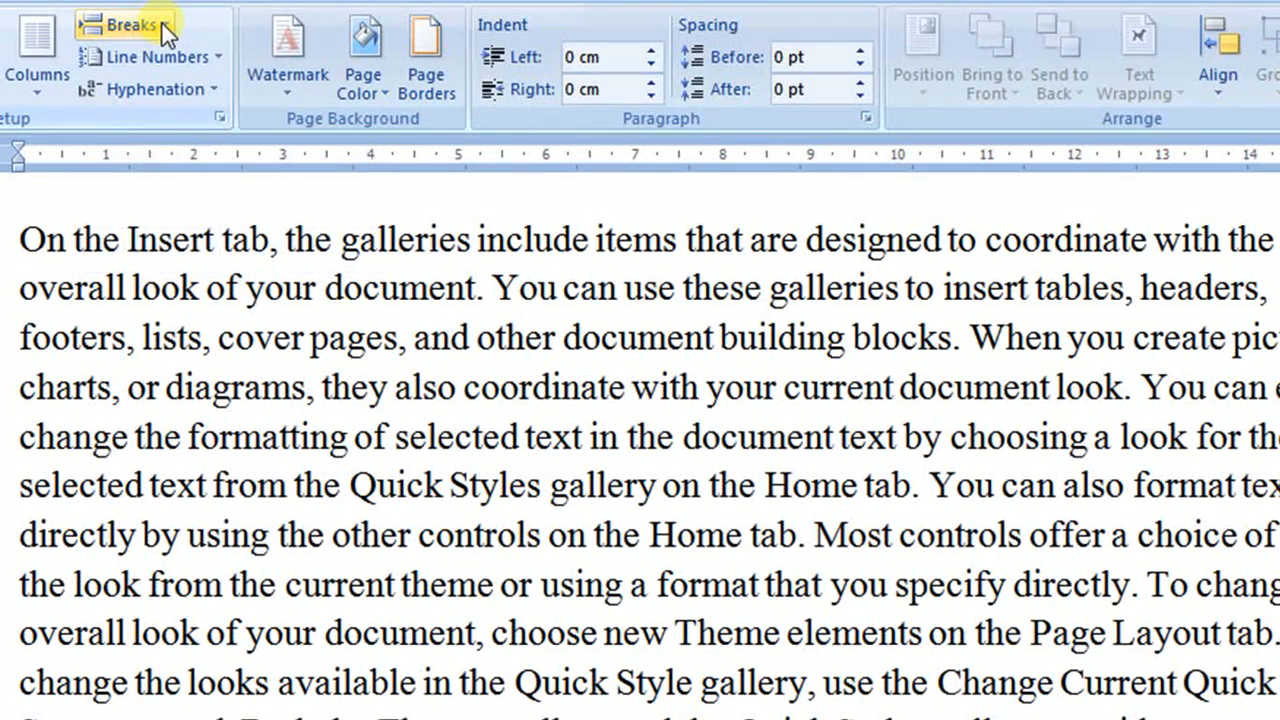
left_click(162, 24)
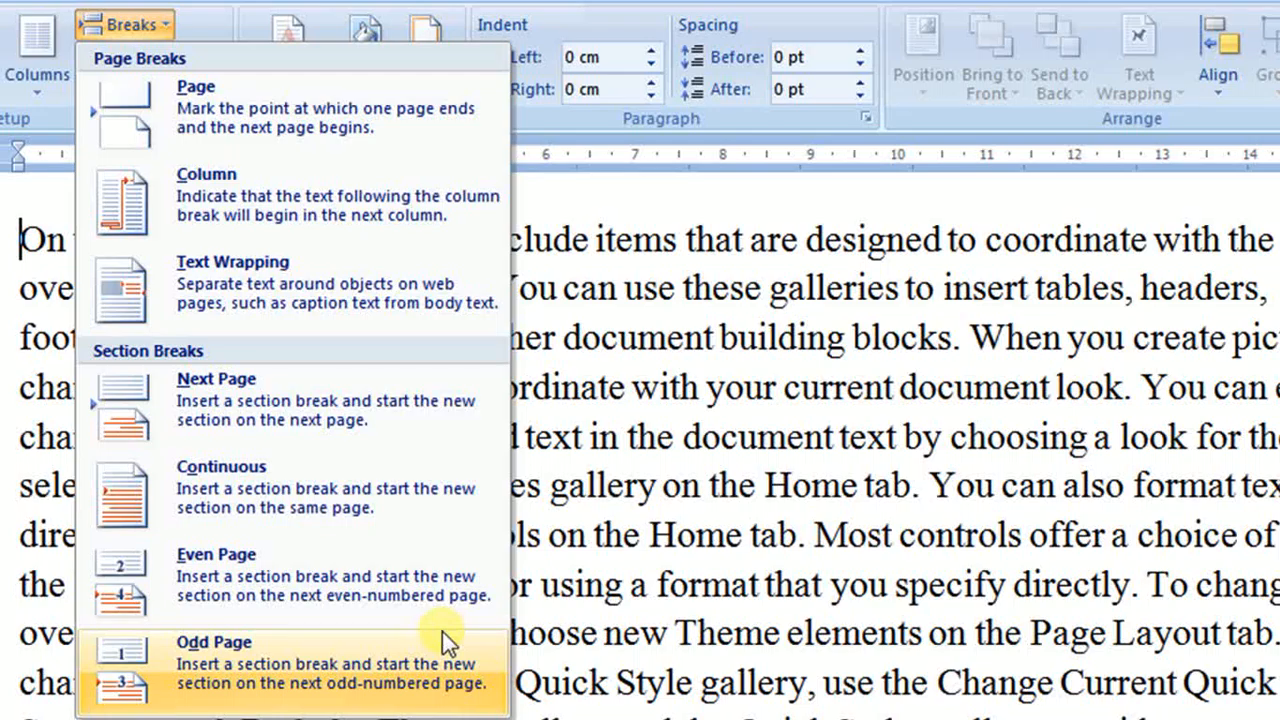
left_click(606, 206)
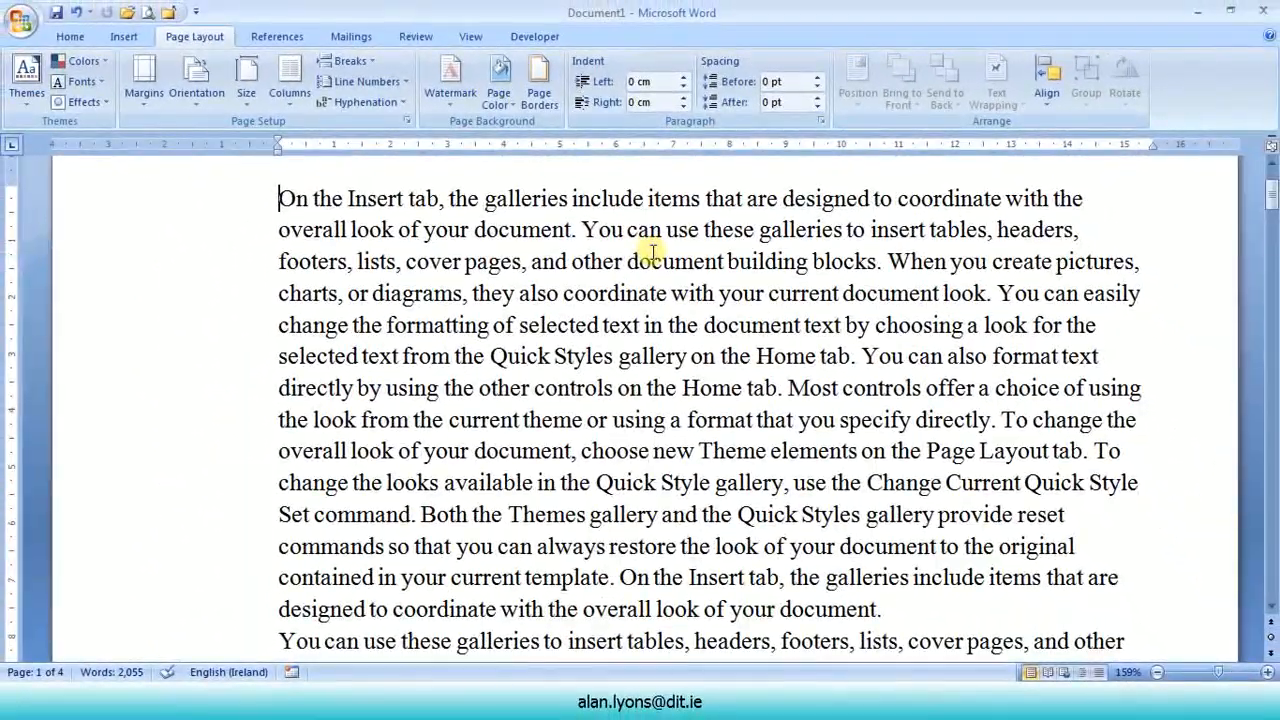
scroll(652, 250, "down", 4)
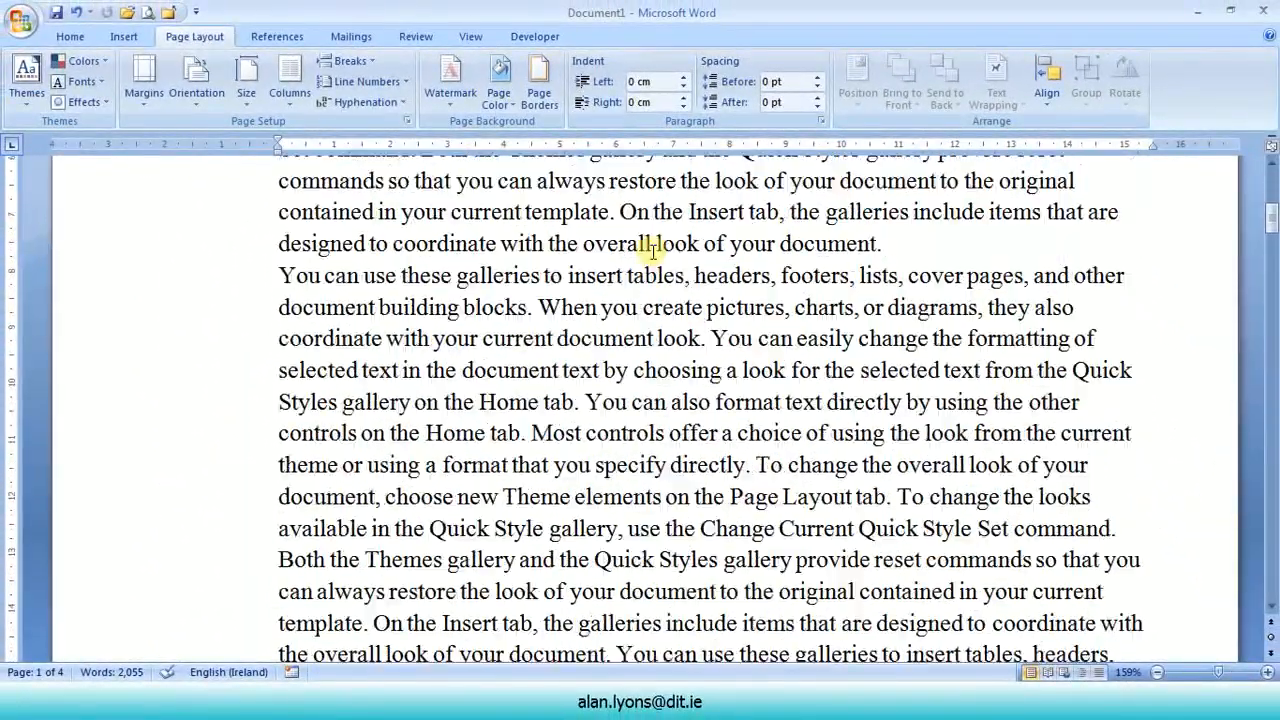
scroll(652, 250, "down", 7)
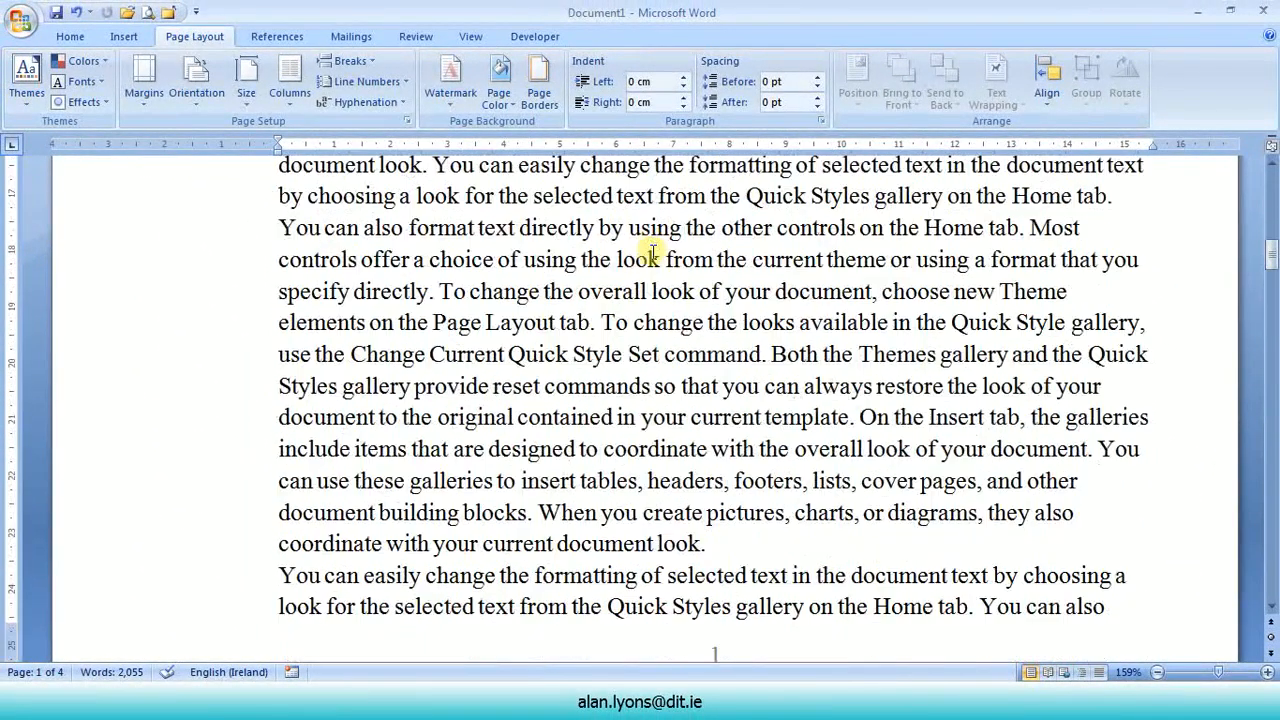
scroll(652, 250, "down", 2)
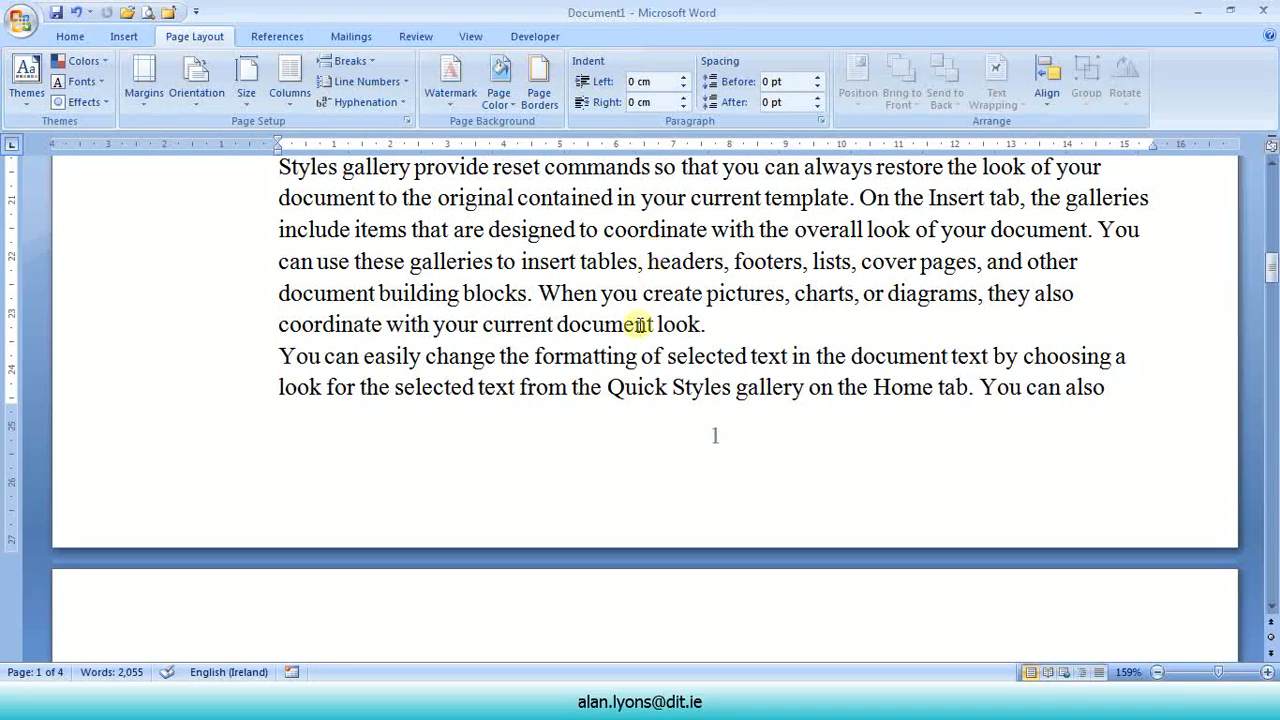
left_click(279, 356)
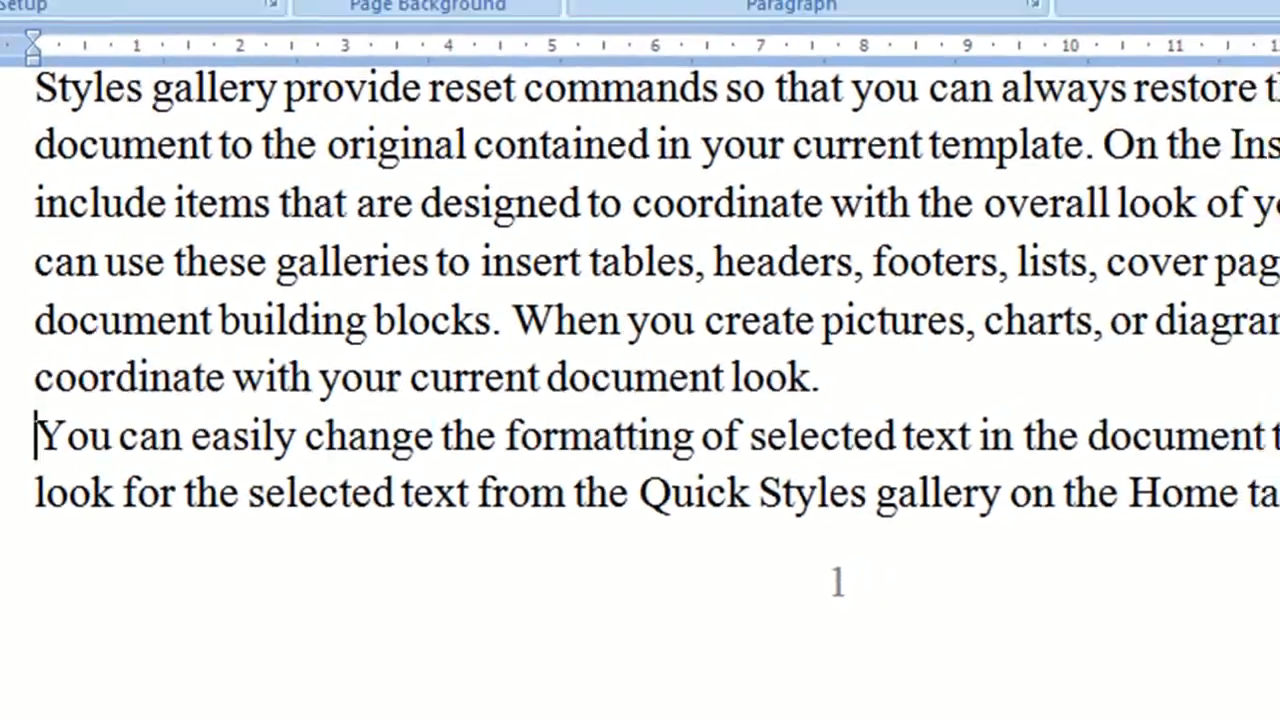
left_click(168, 27)
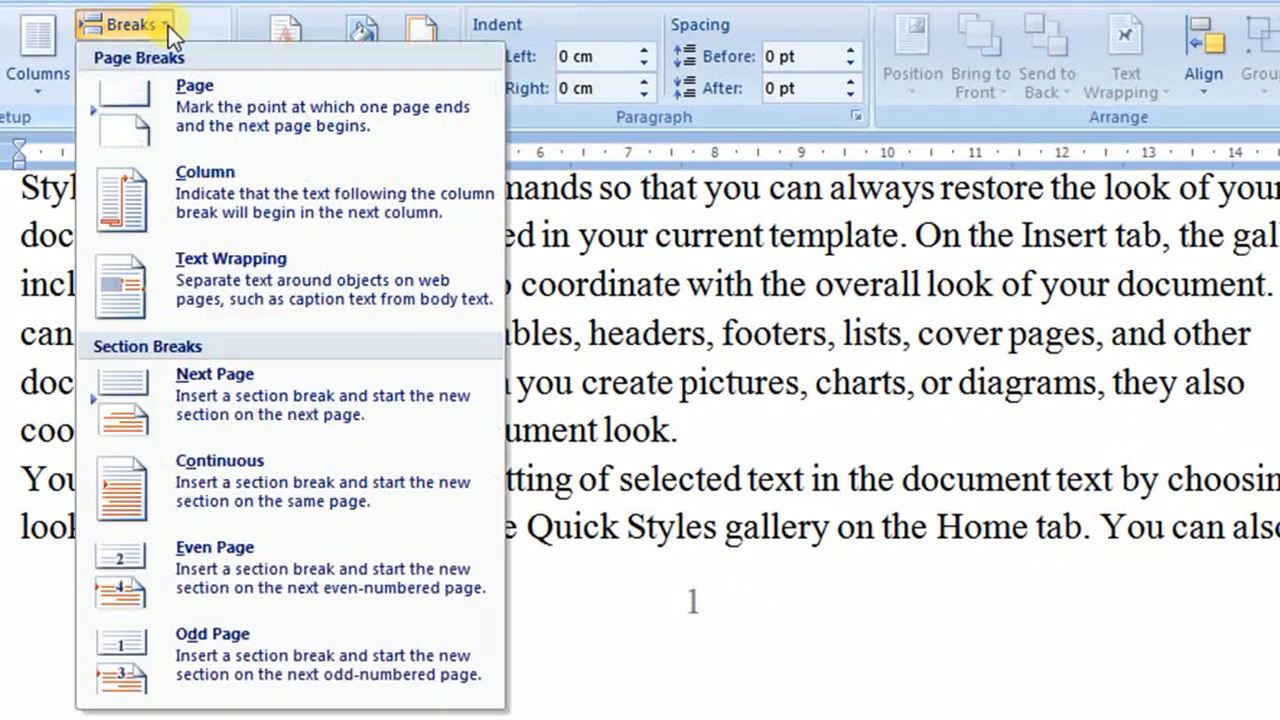
left_click(204, 109)
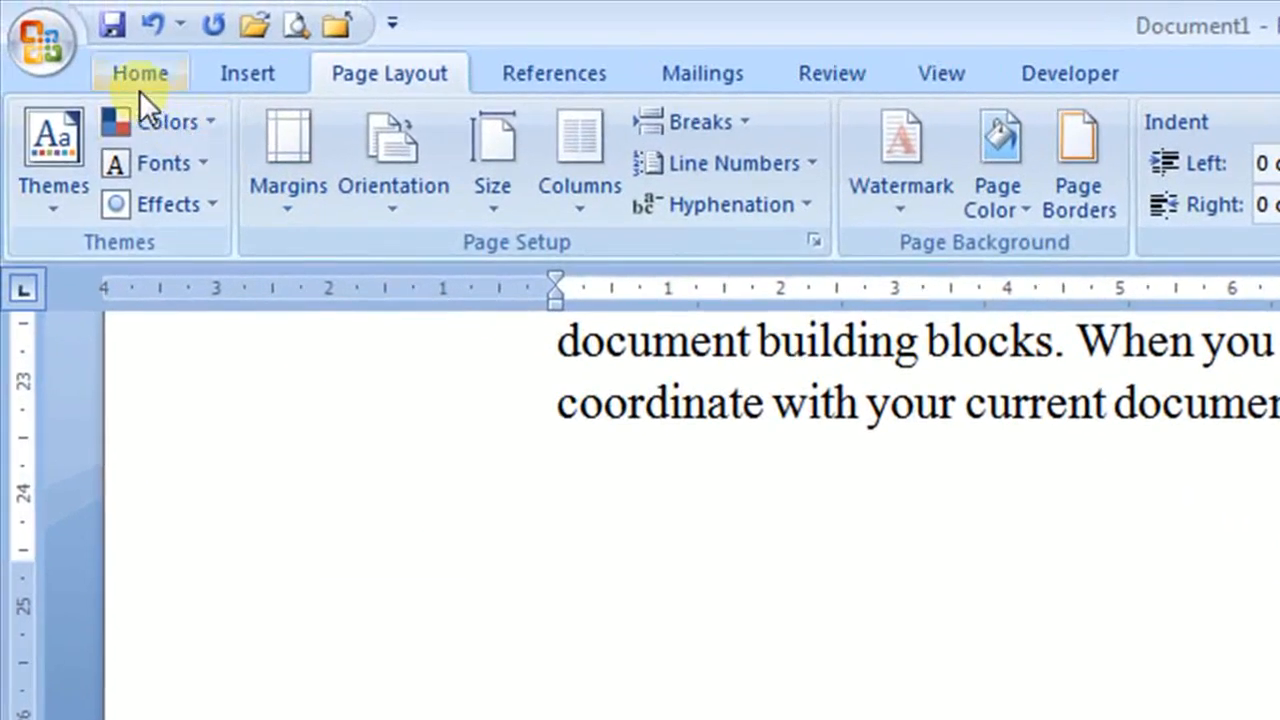
- Show the paragraph marks and hidden formatting symbols, placing the cursor after "current document look." above the page break
left_click(139, 73)
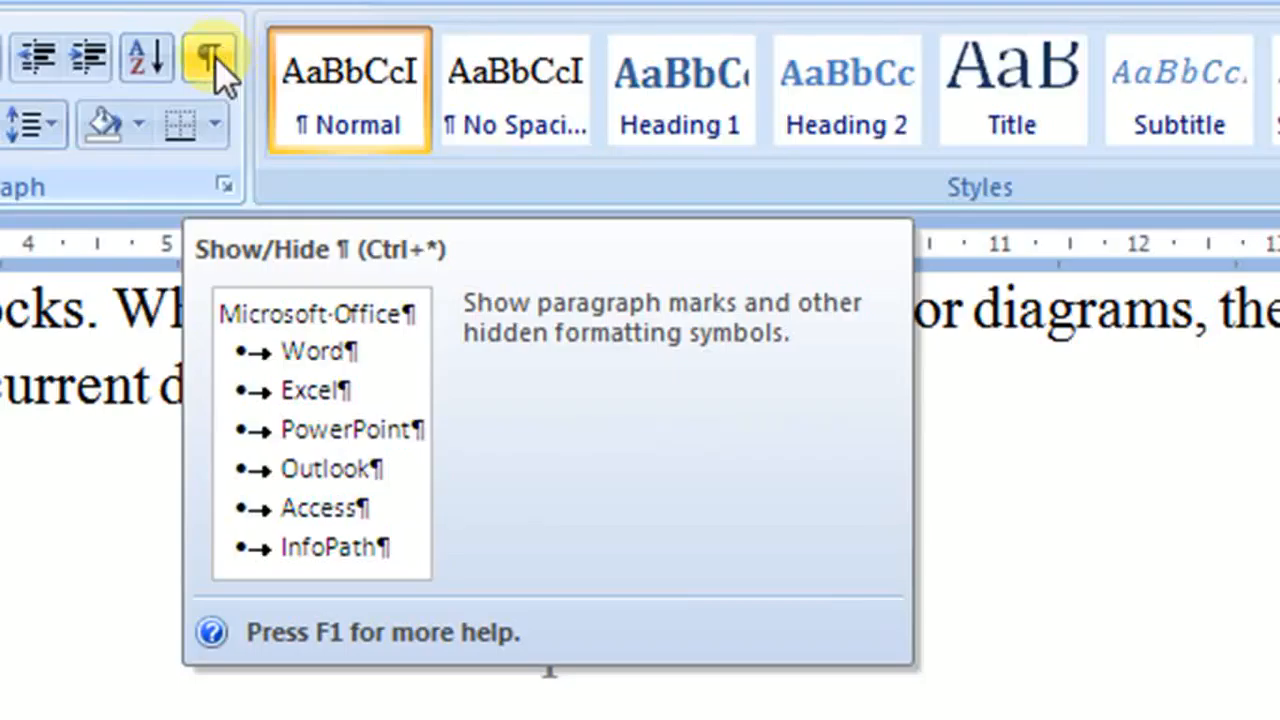
left_click(215, 57)
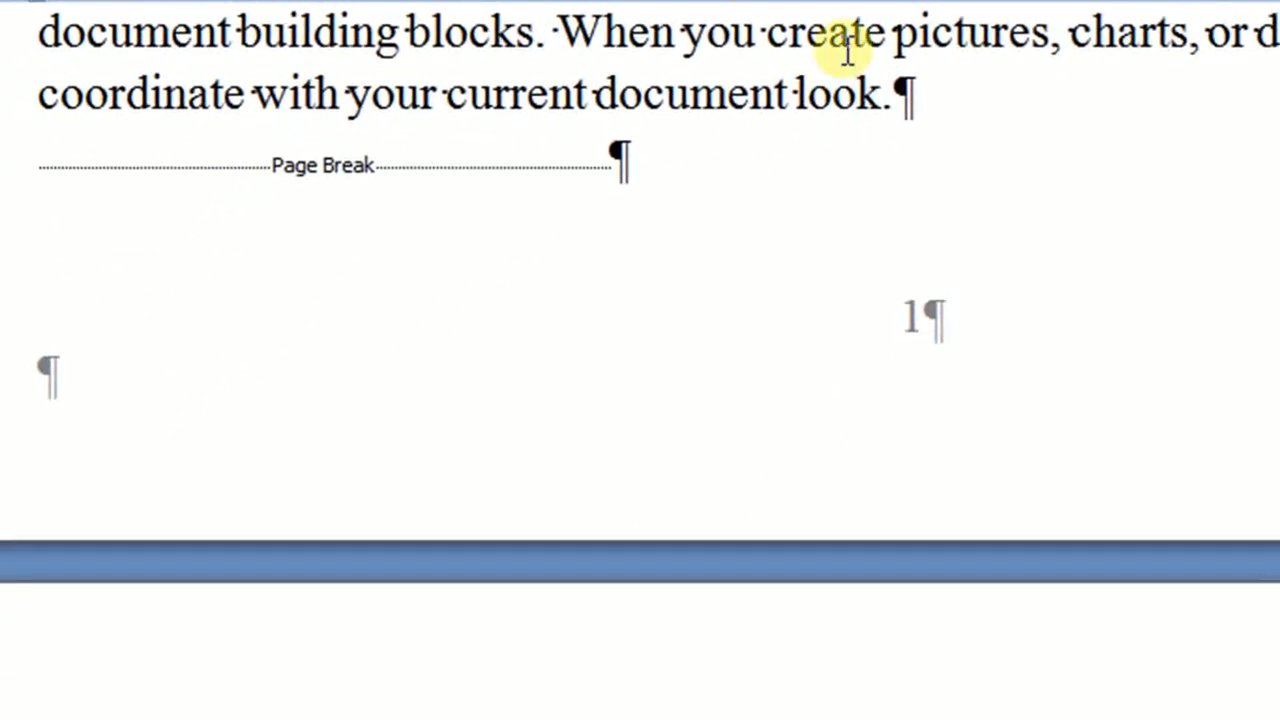
left_click(891, 96)
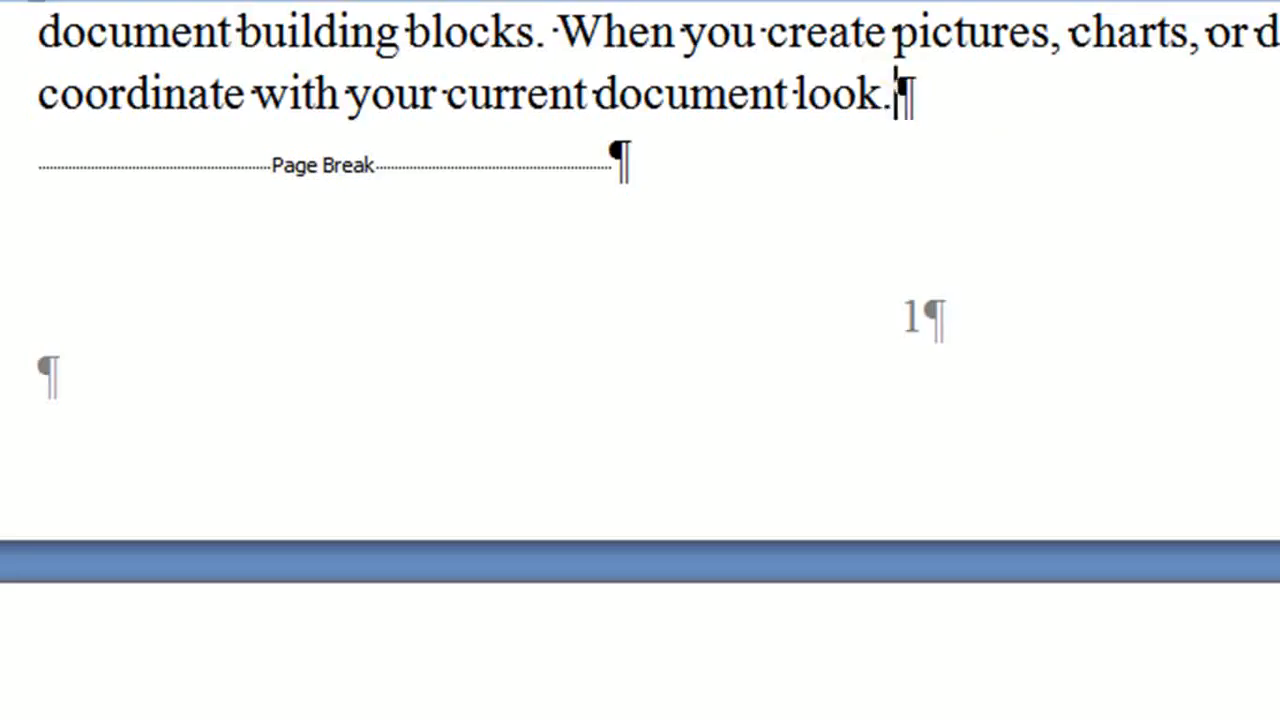
key("ctrl+shift+8")
key("ctrl+shift+8")
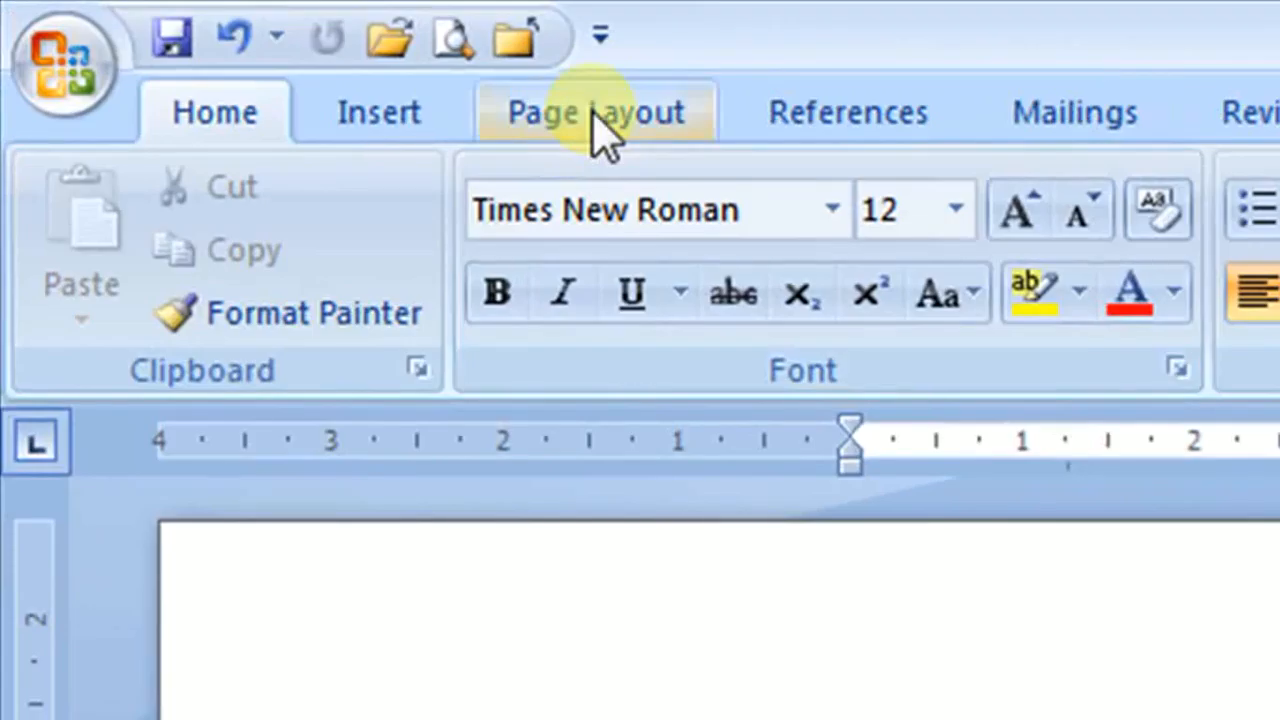
- Change the page orientation to landscape from this point forward, starting at the paragraph "To change the overall look of your document"
left_click(541, 104)
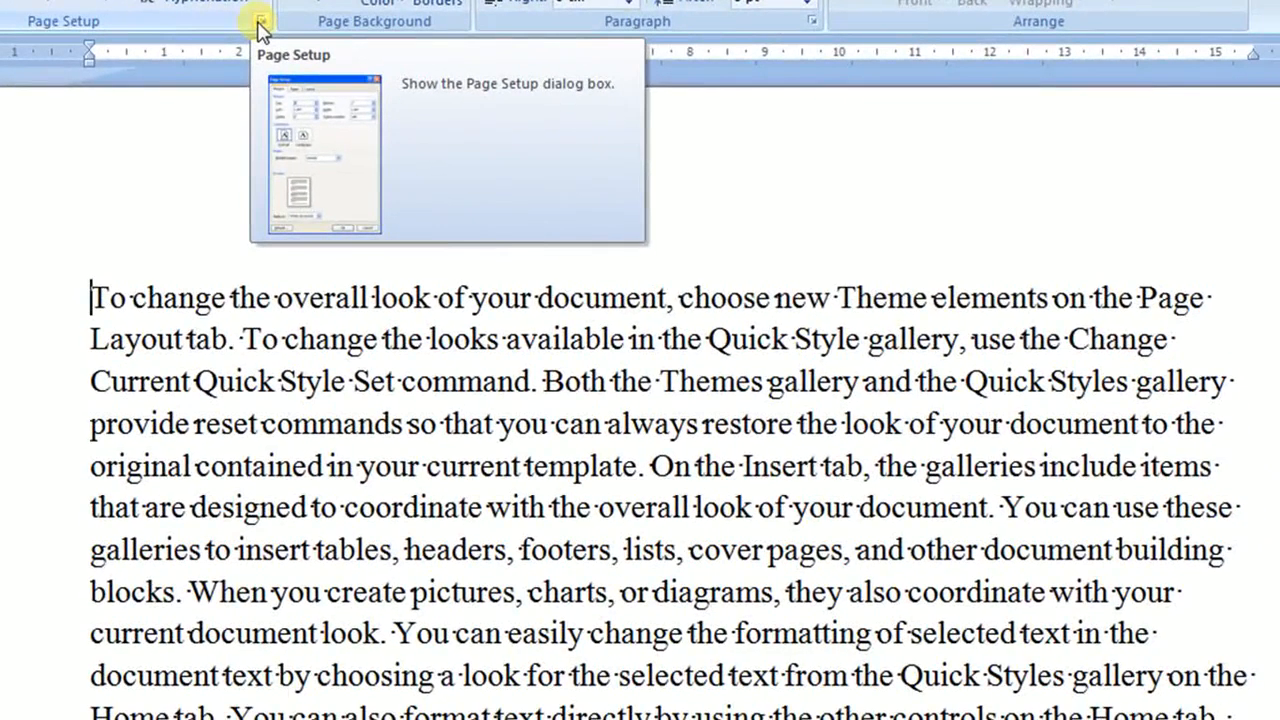
left_click(259, 21)
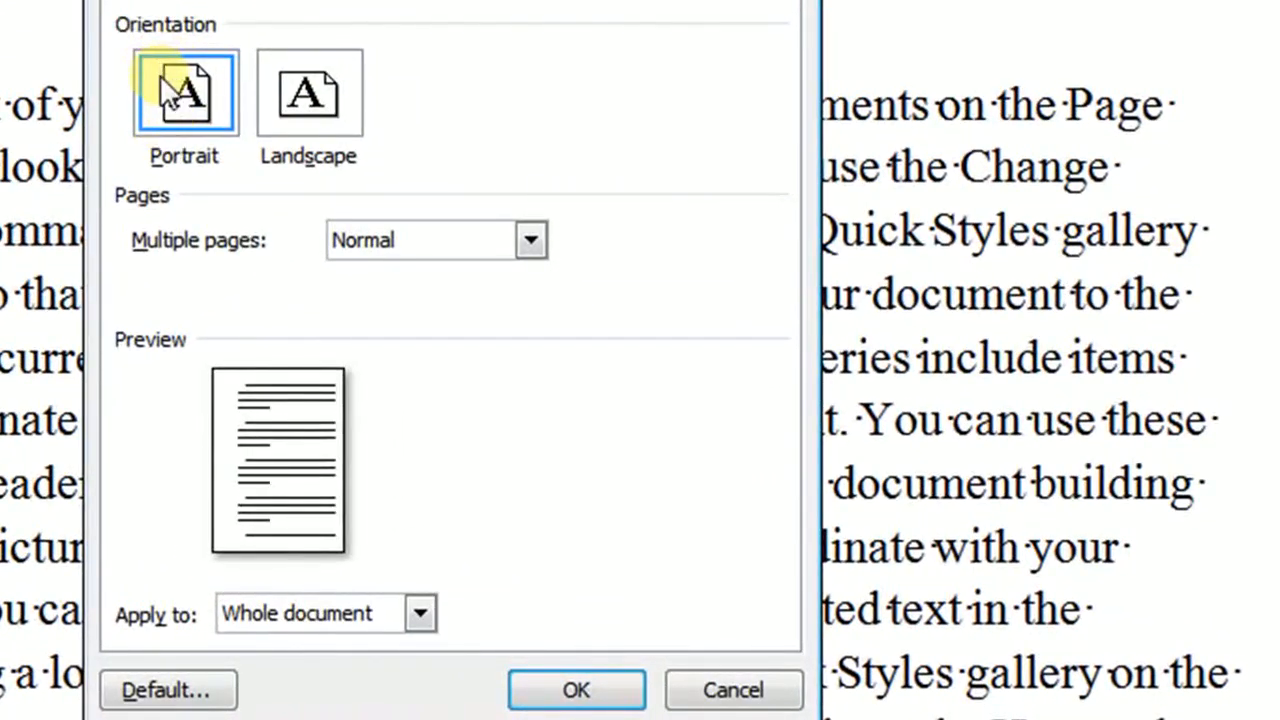
left_click(308, 107)
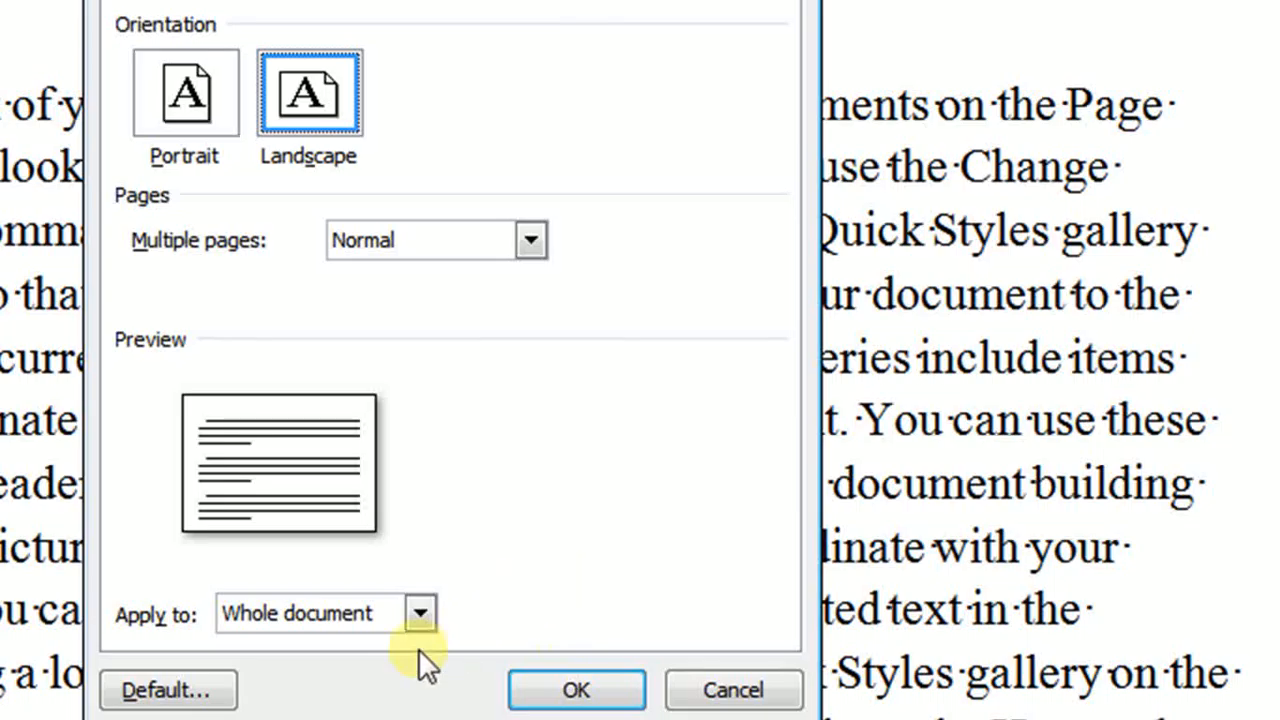
left_click(415, 613)
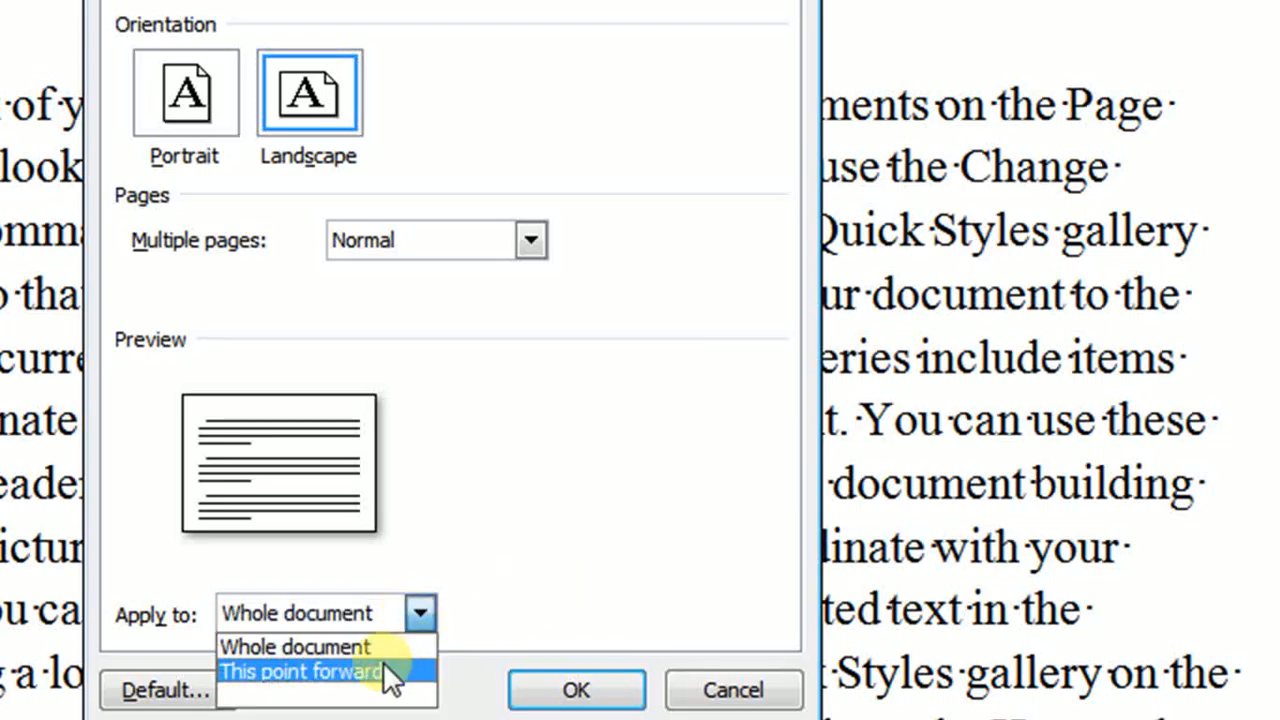
left_click(372, 686)
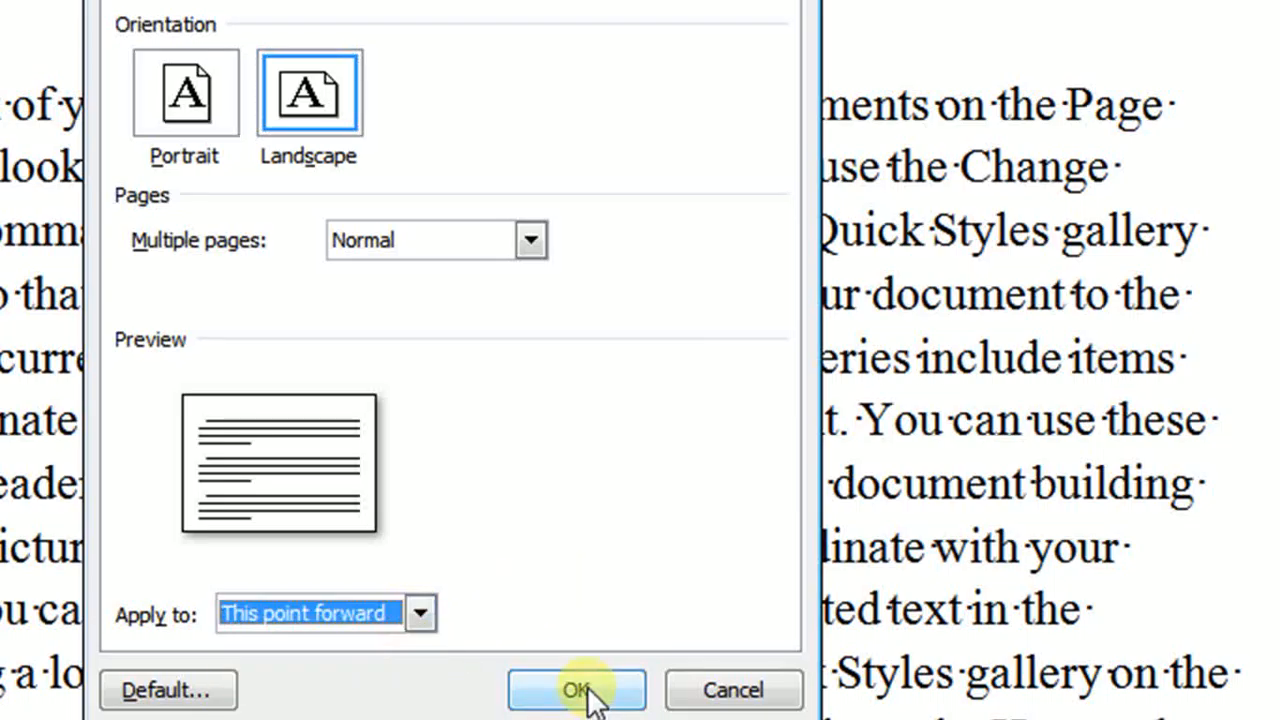
left_click(585, 692)
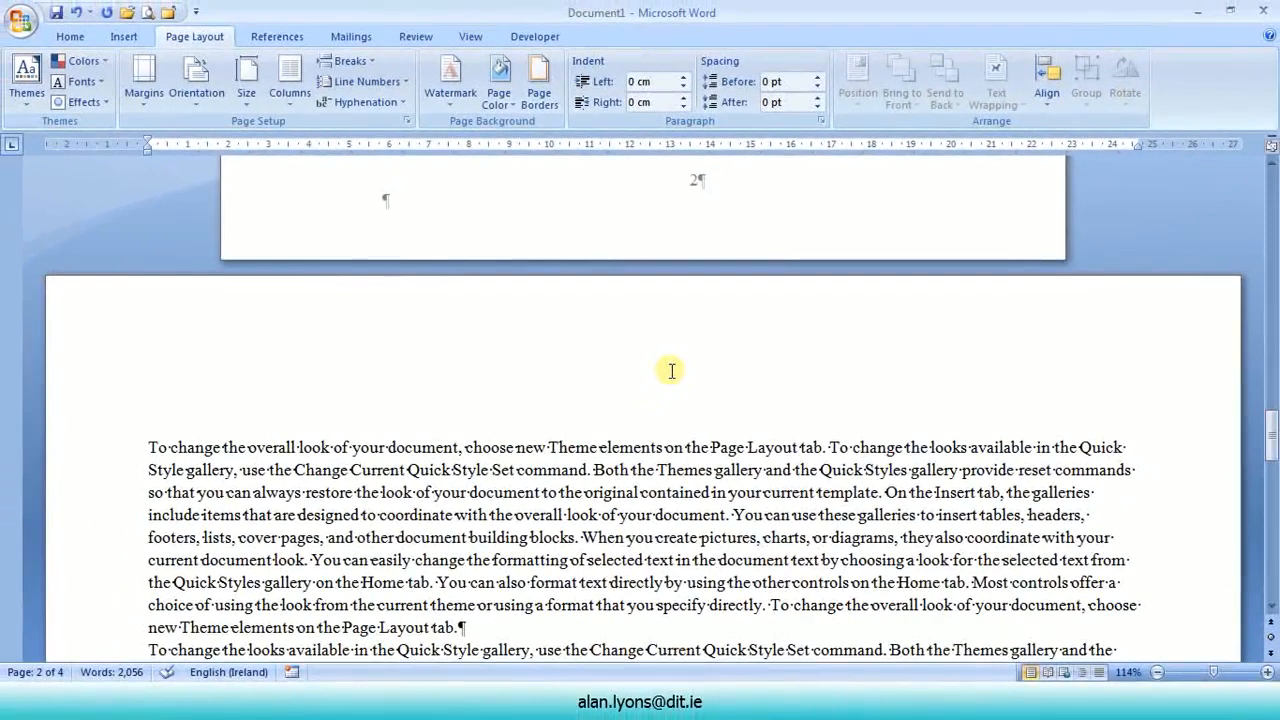
- Examine the layout and page numbers of the landscape pages that follow the section break
scroll(672, 372, "down", 2)
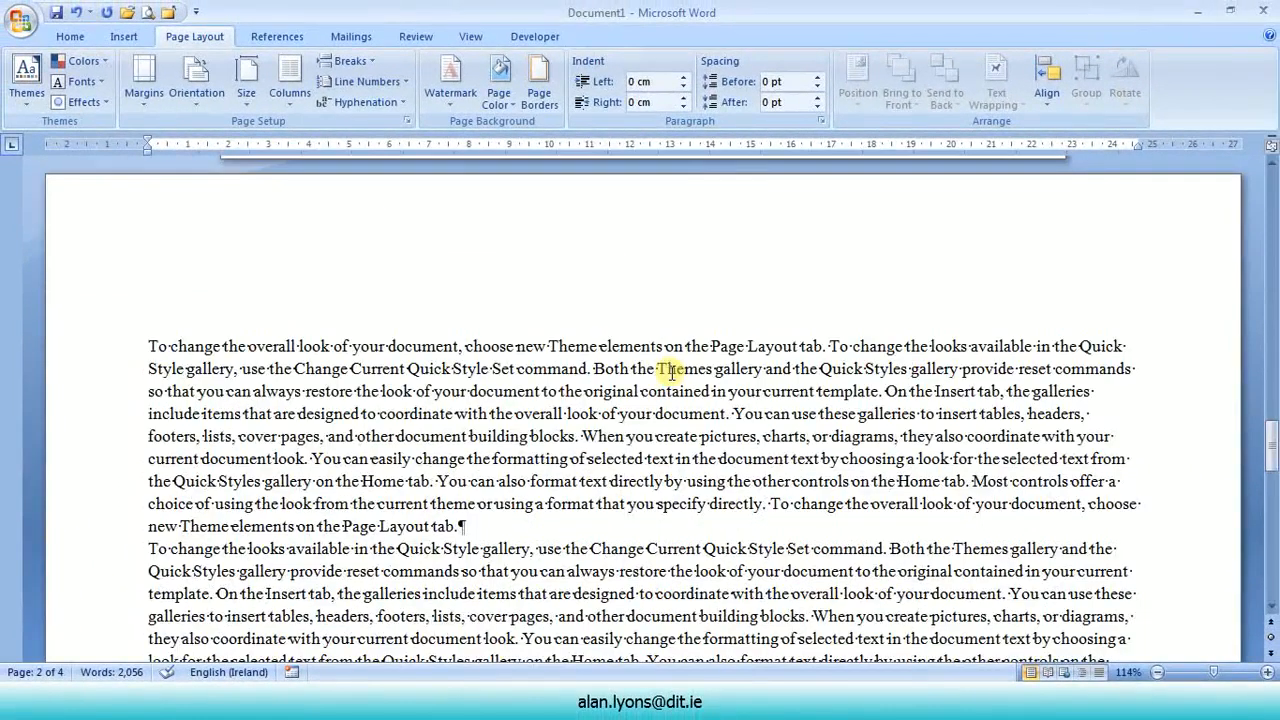
scroll(672, 372, "down", 10)
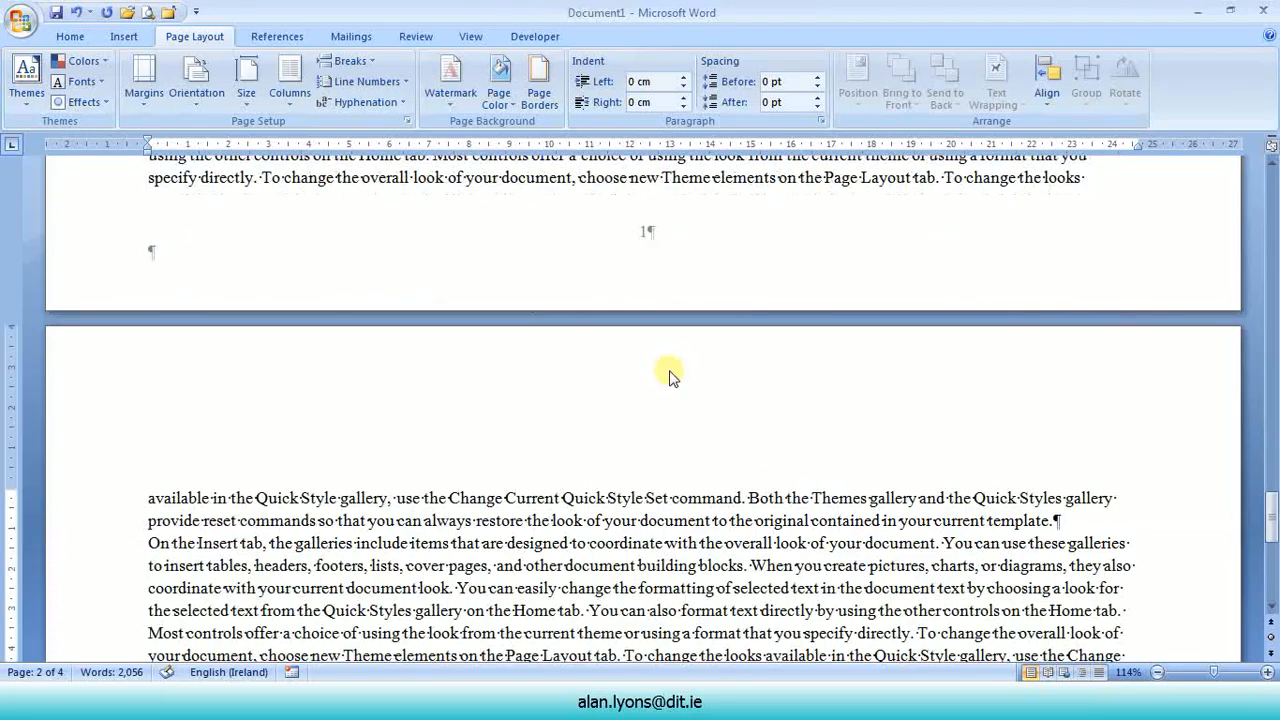
scroll(669, 370, "up", 2)
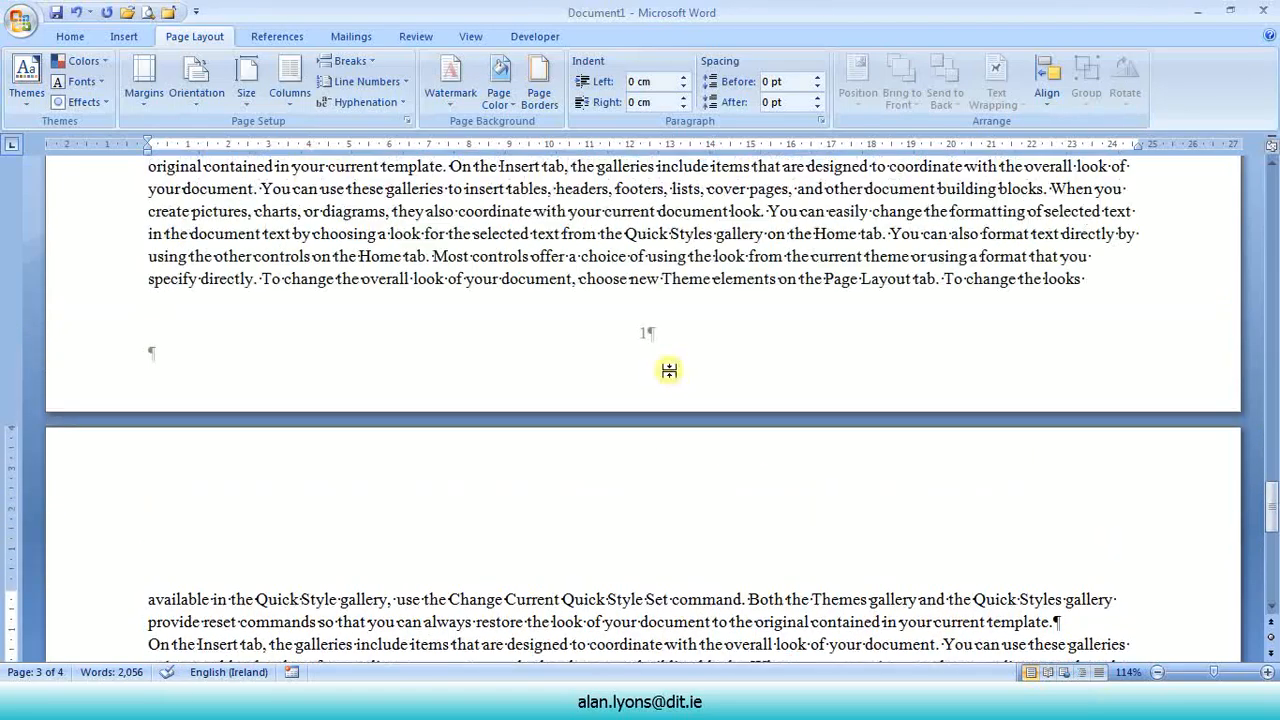
scroll(669, 370, "up", 4)
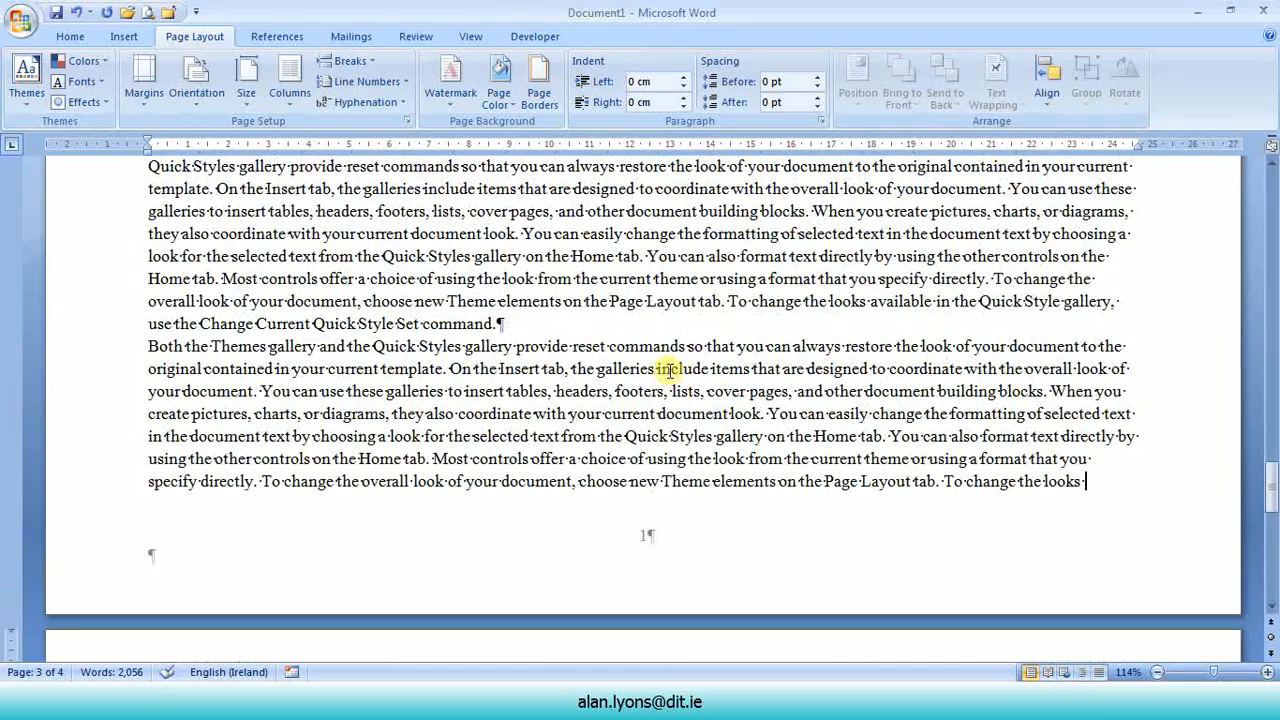
scroll(669, 370, "up", 6)
scroll(667, 370, "up", 1)
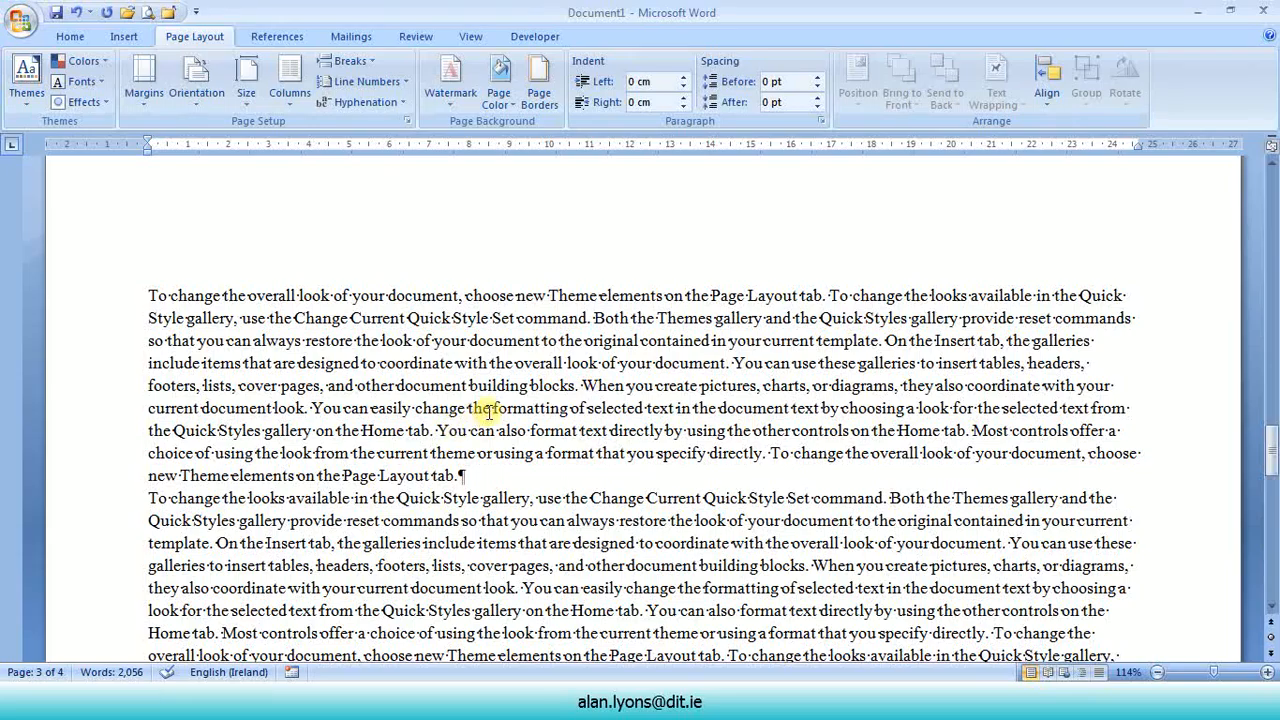
- Change the page orientation to portrait from this point forward, starting at "available in the Quick Style gallery" at the top of page 4
scroll(490, 410, "down", 15)
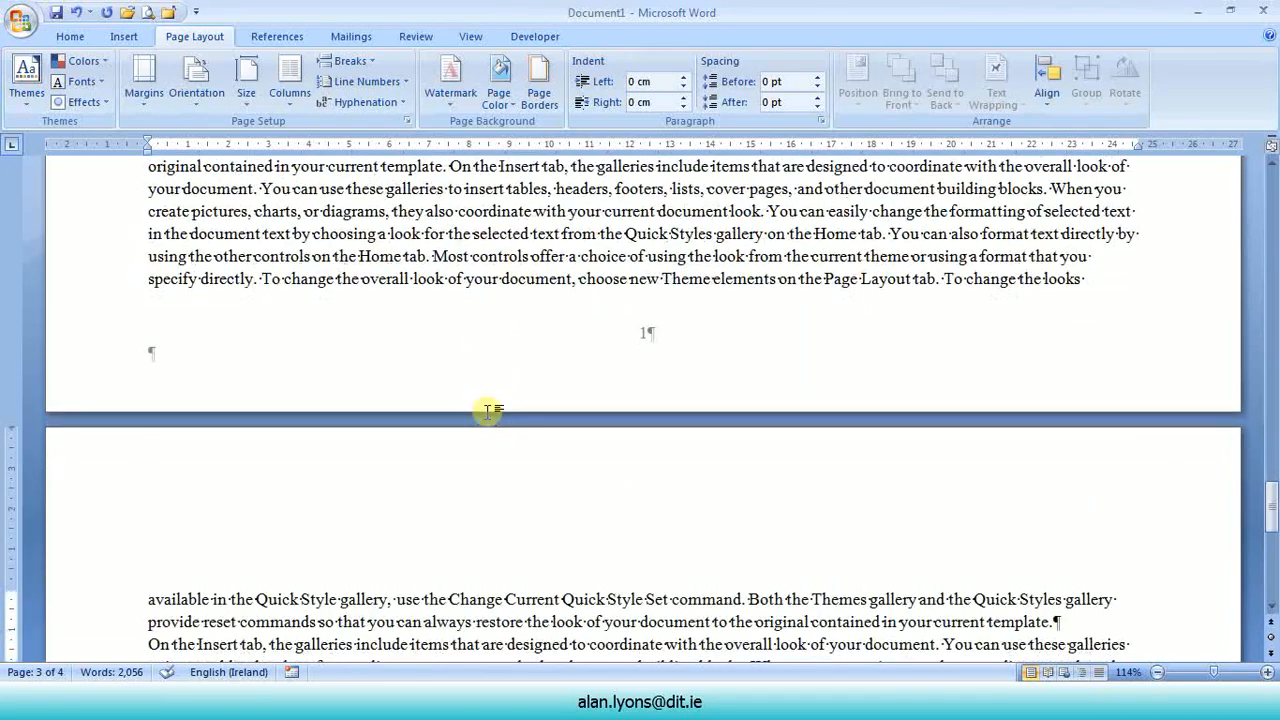
scroll(490, 410, "down", 2)
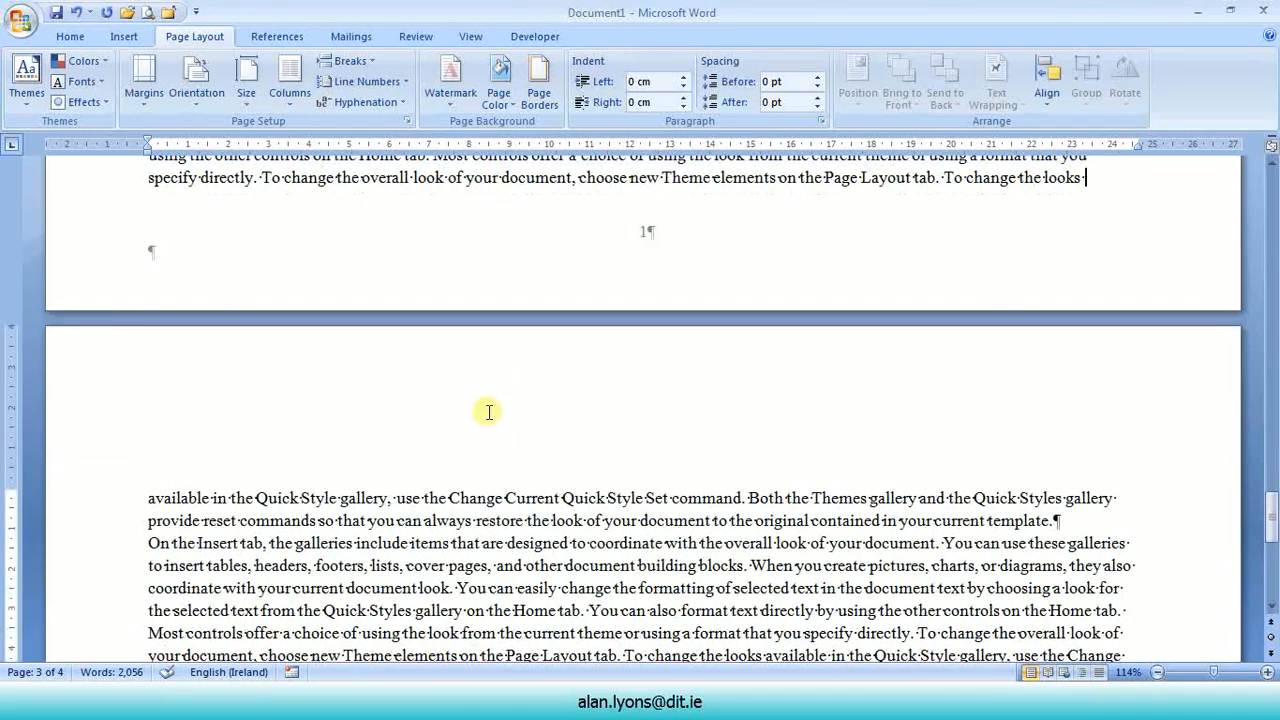
left_click(148, 497)
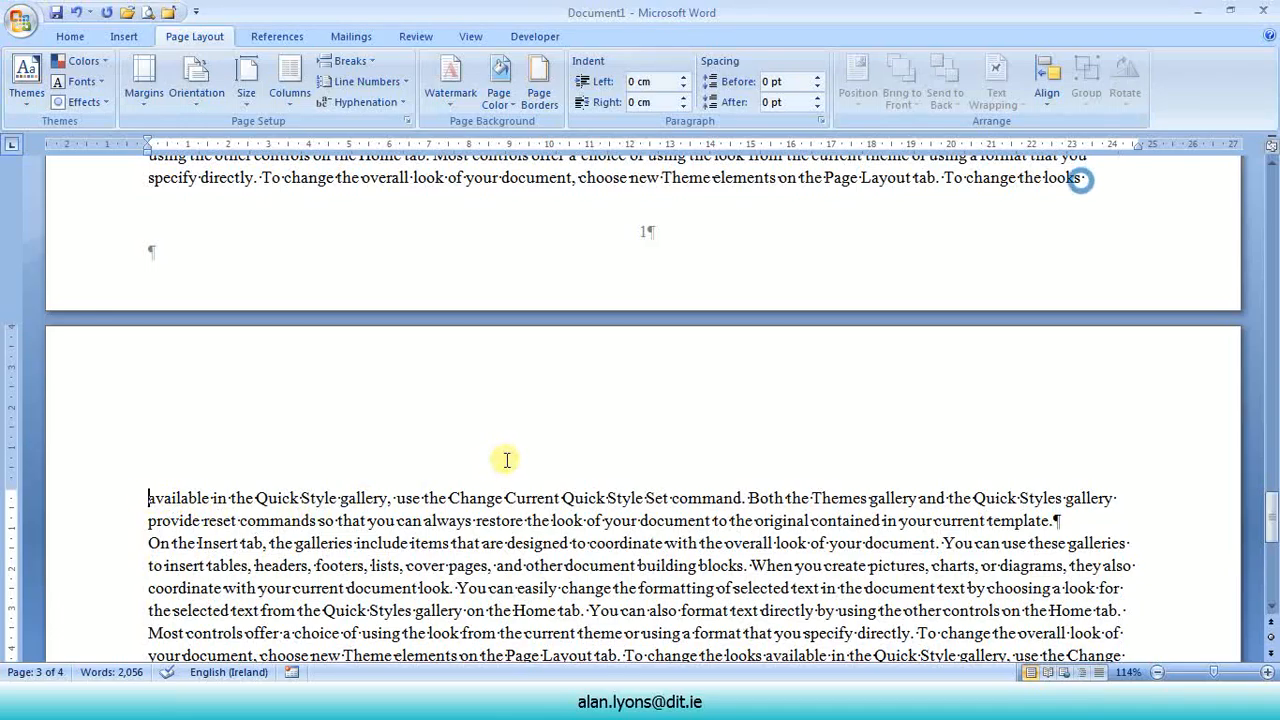
left_click(409, 120)
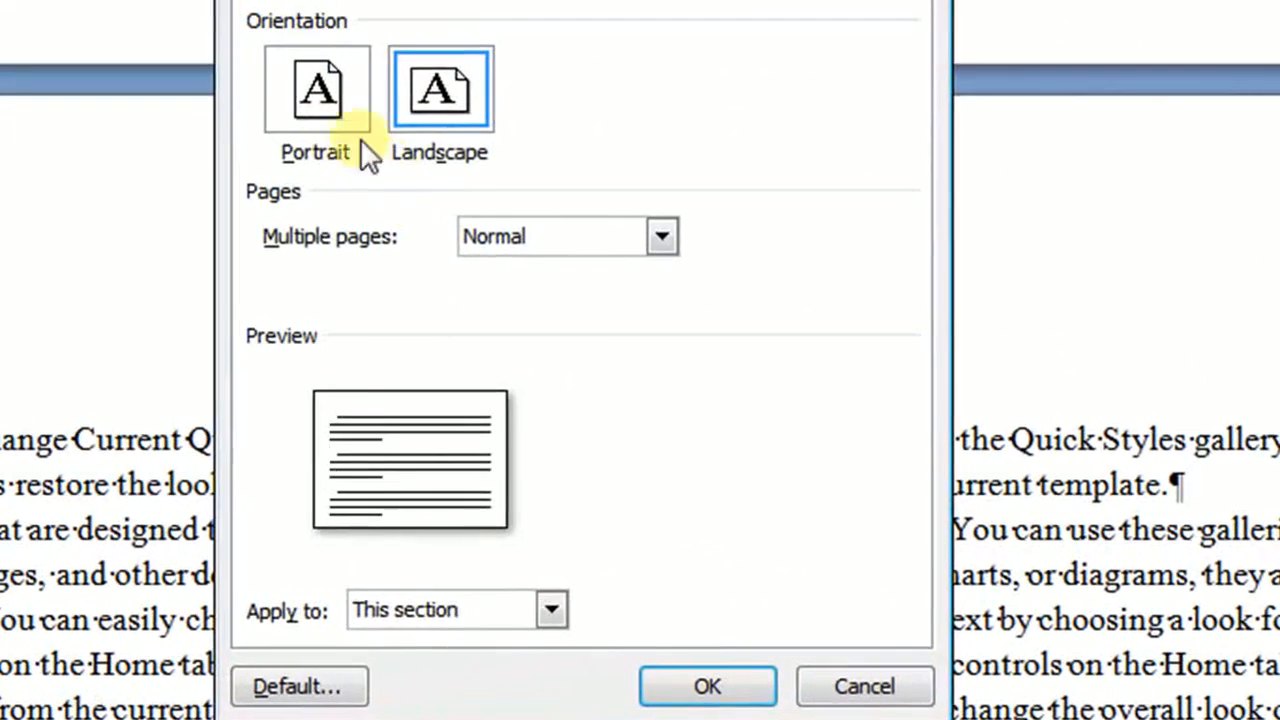
left_click(302, 90)
left_click(551, 609)
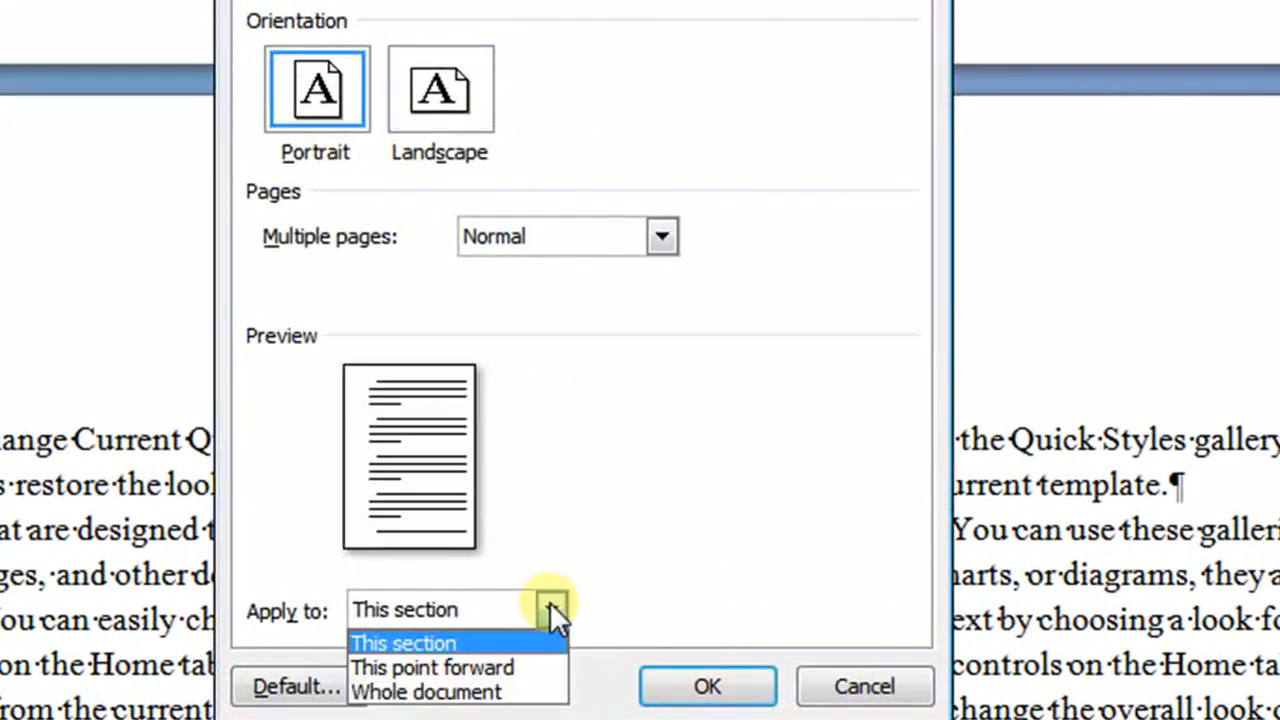
left_click(443, 668)
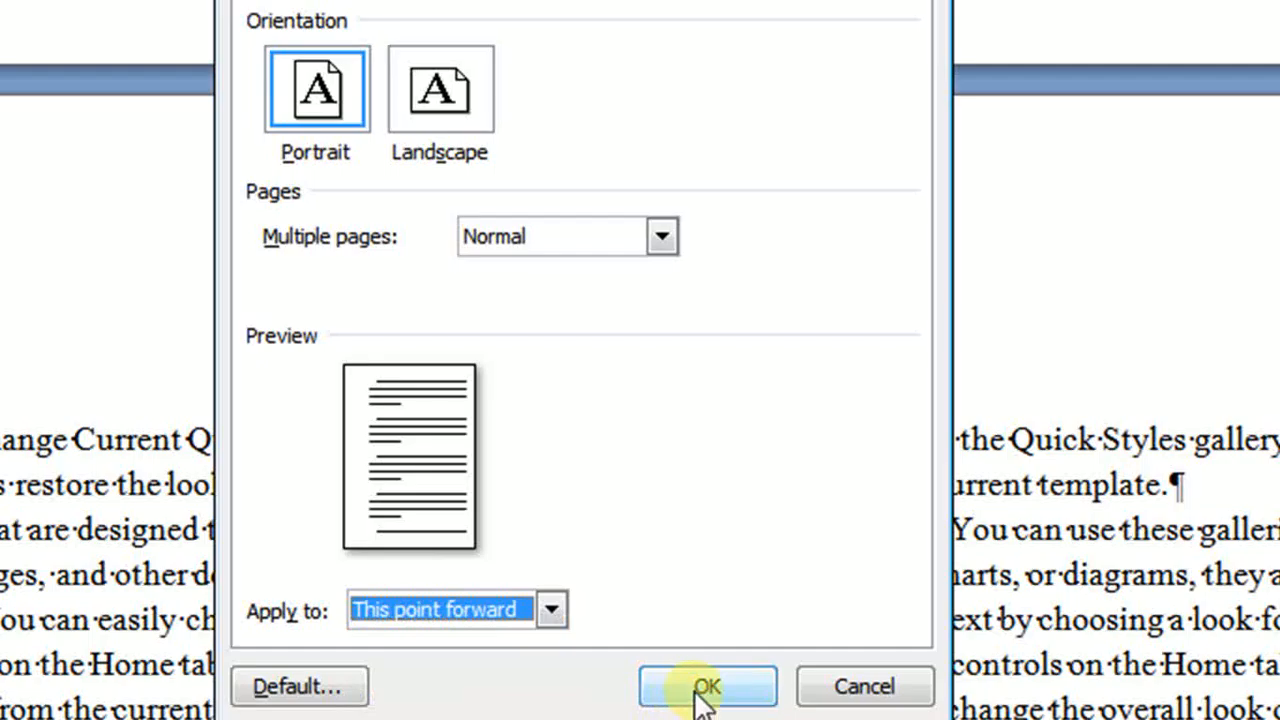
left_click(702, 694)
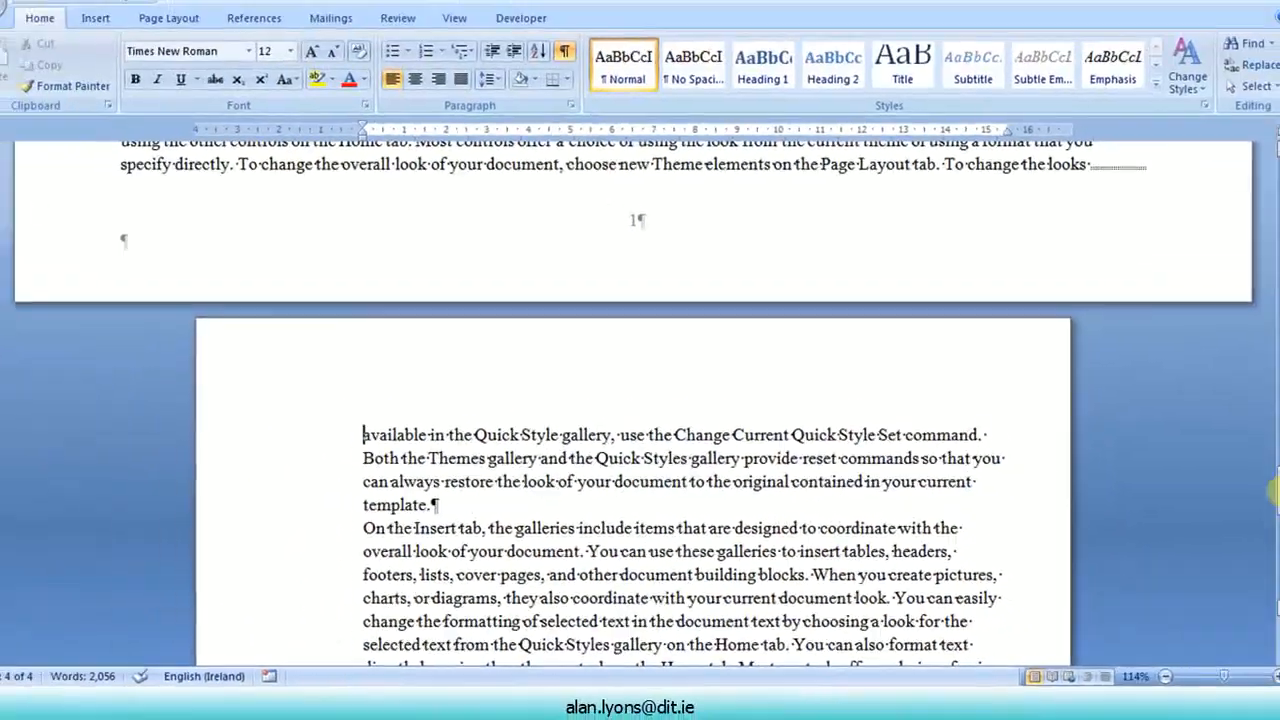
- Set the Section 2 footer's page numbering on the landscape page to continue from the previous section
mouse_move(1271, 485)
left_mouse_down()
mouse_move(1271, 430)
mouse_move(1271, 605)
mouse_move(1249, 296)
mouse_move(1268, 472)
left_mouse_up()
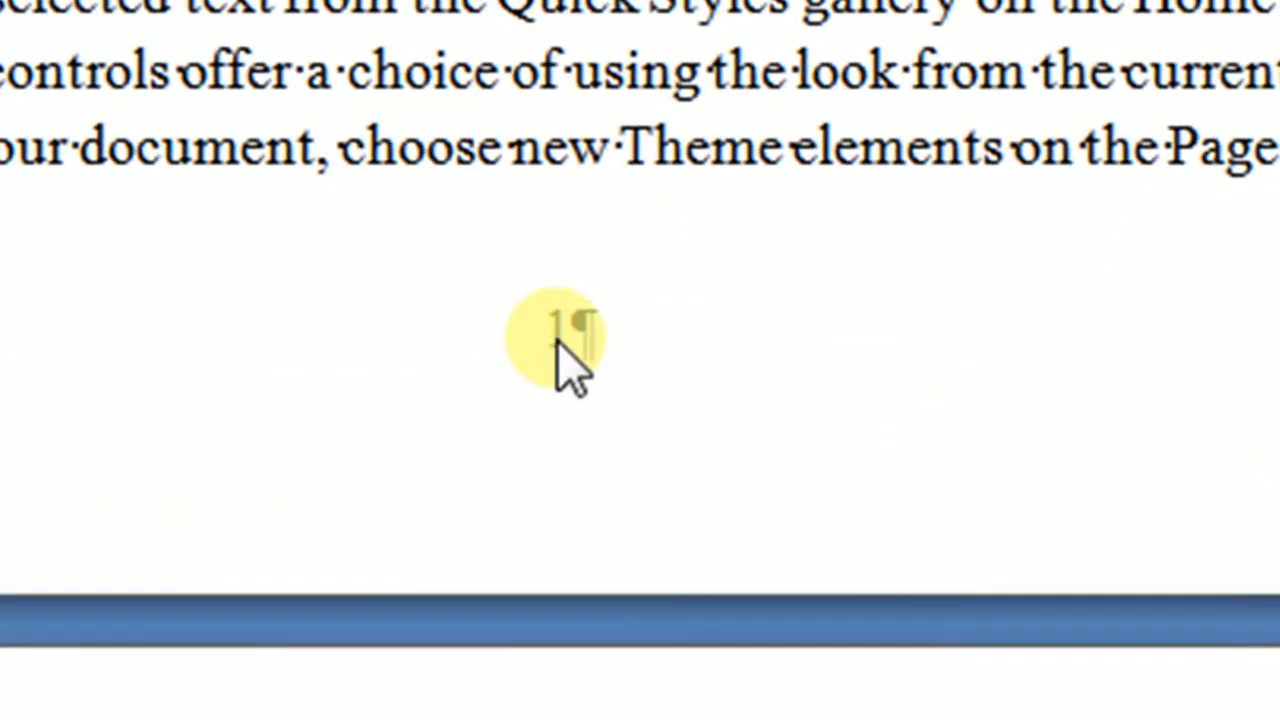
double_click(557, 338)
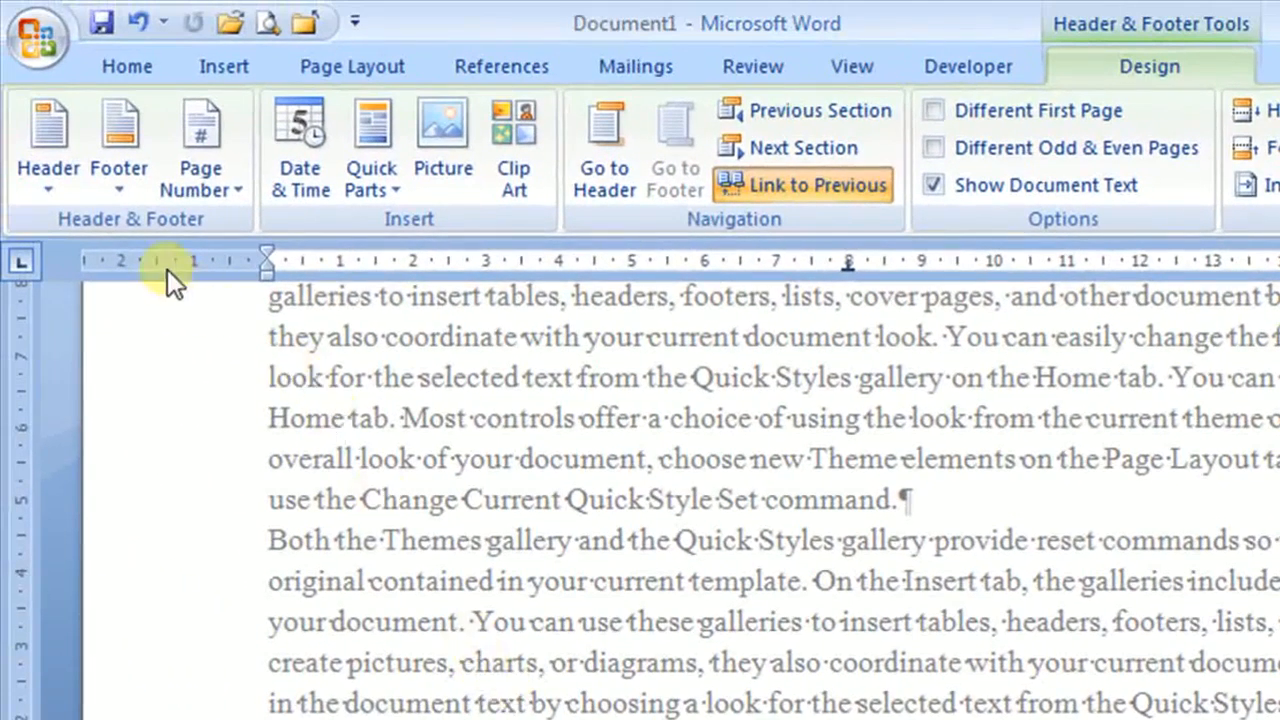
left_click(232, 183)
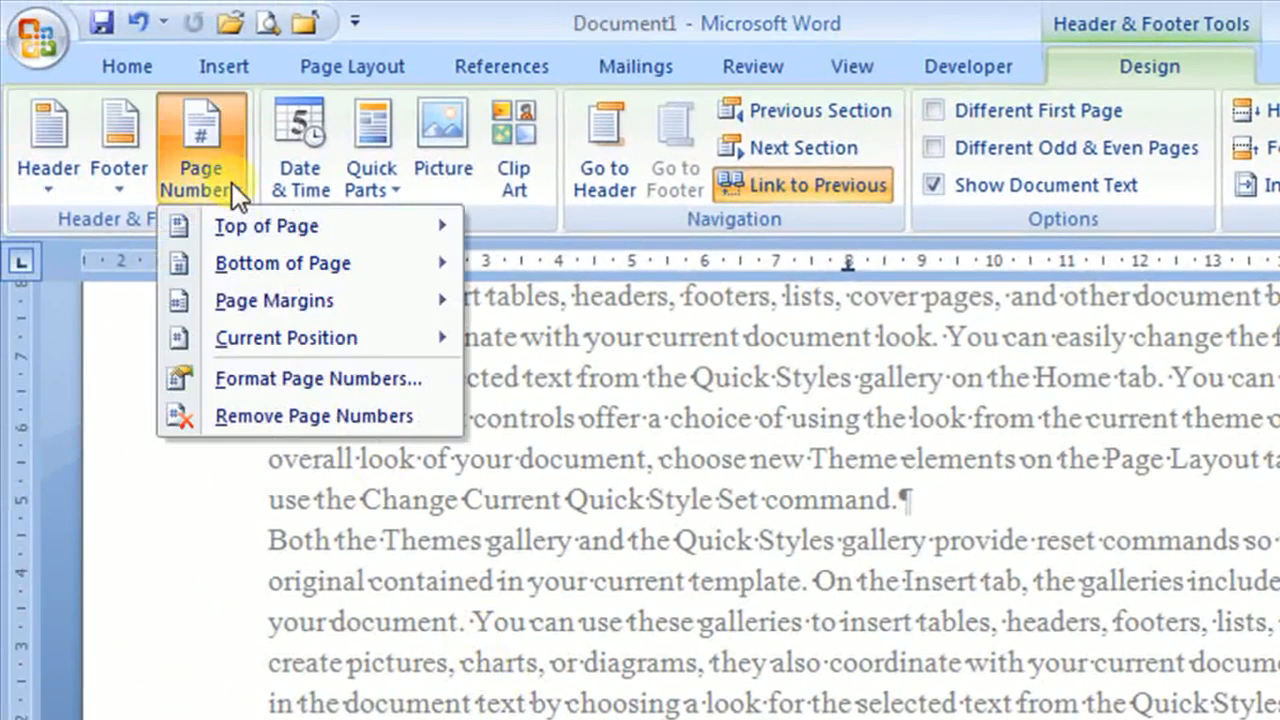
left_click(230, 372)
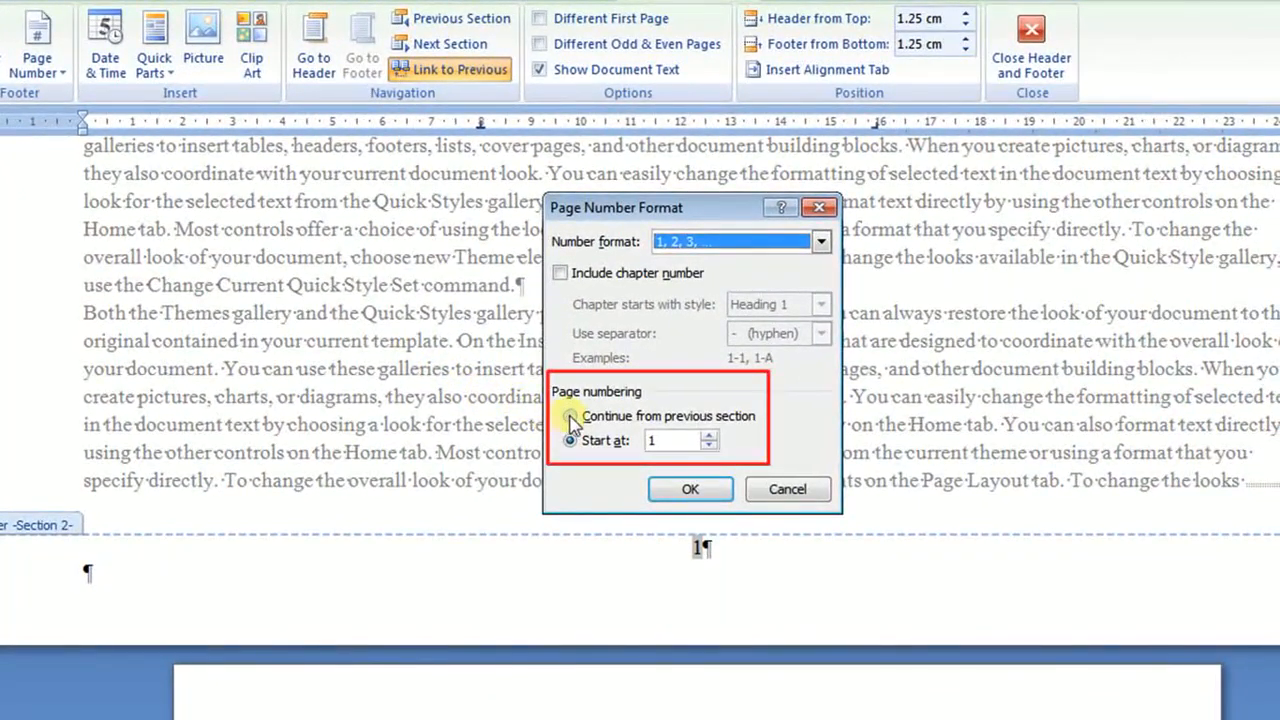
left_click(572, 418)
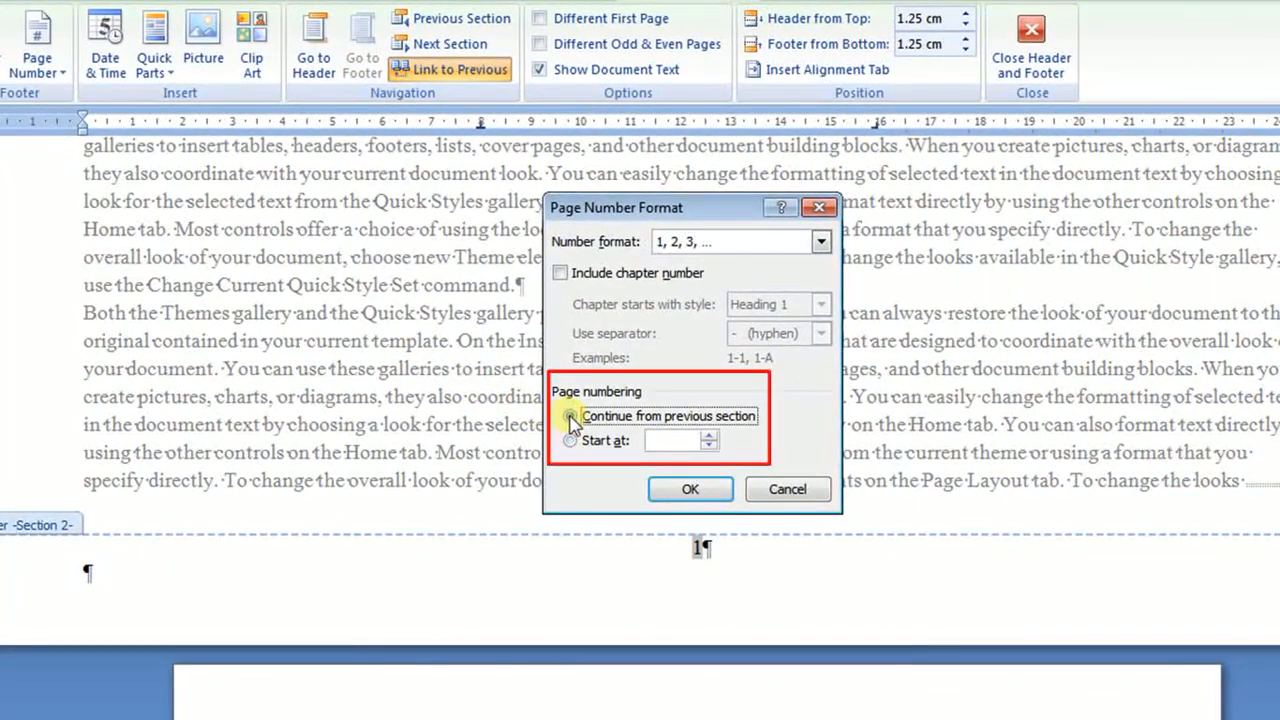
left_click(688, 490)
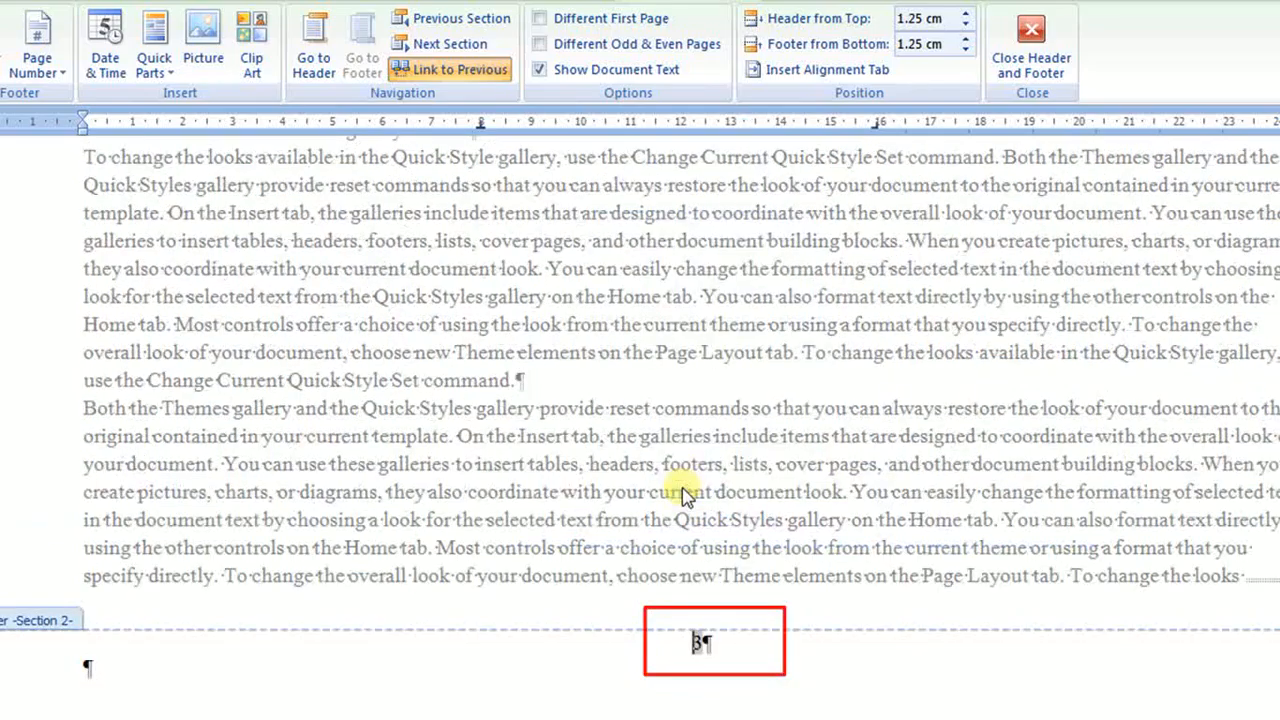
- Set the Section 3 footer's page numbering to continue from the previous section, keeping the 1, 2, 3 number format
scroll(854, 499, "up", 6)
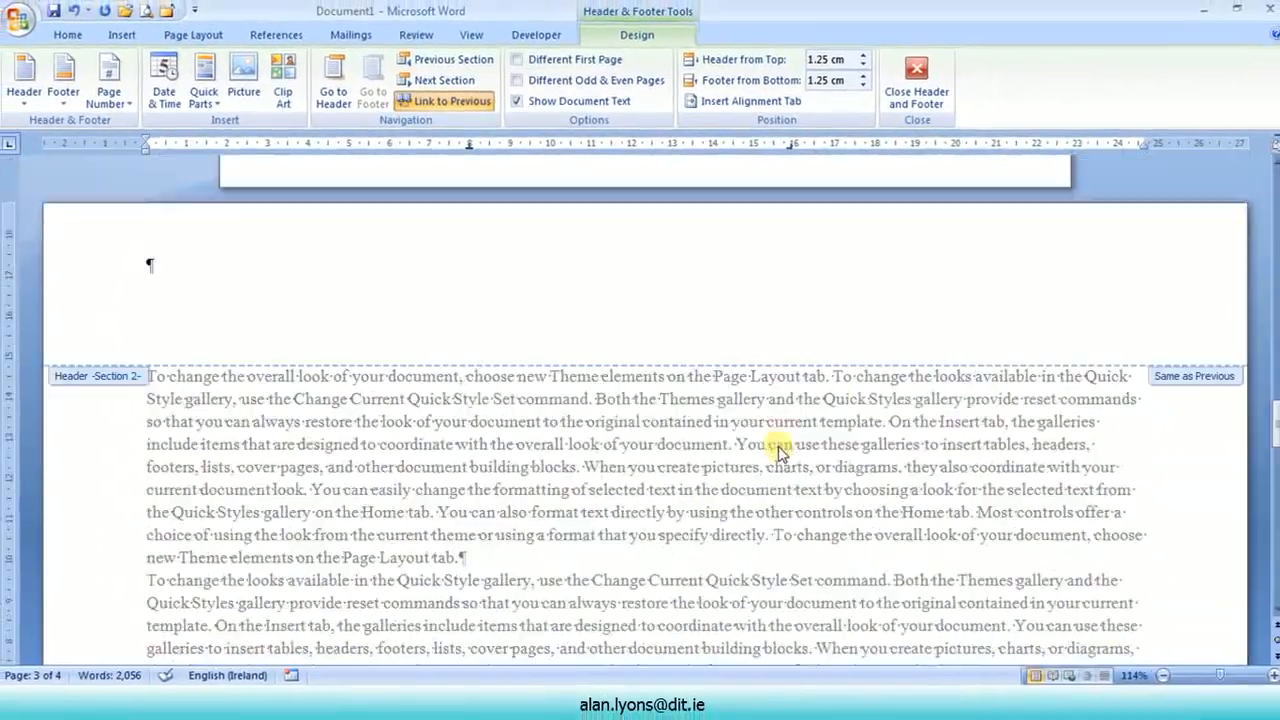
scroll(775, 445, "up", 1)
scroll(775, 445, "down", 6)
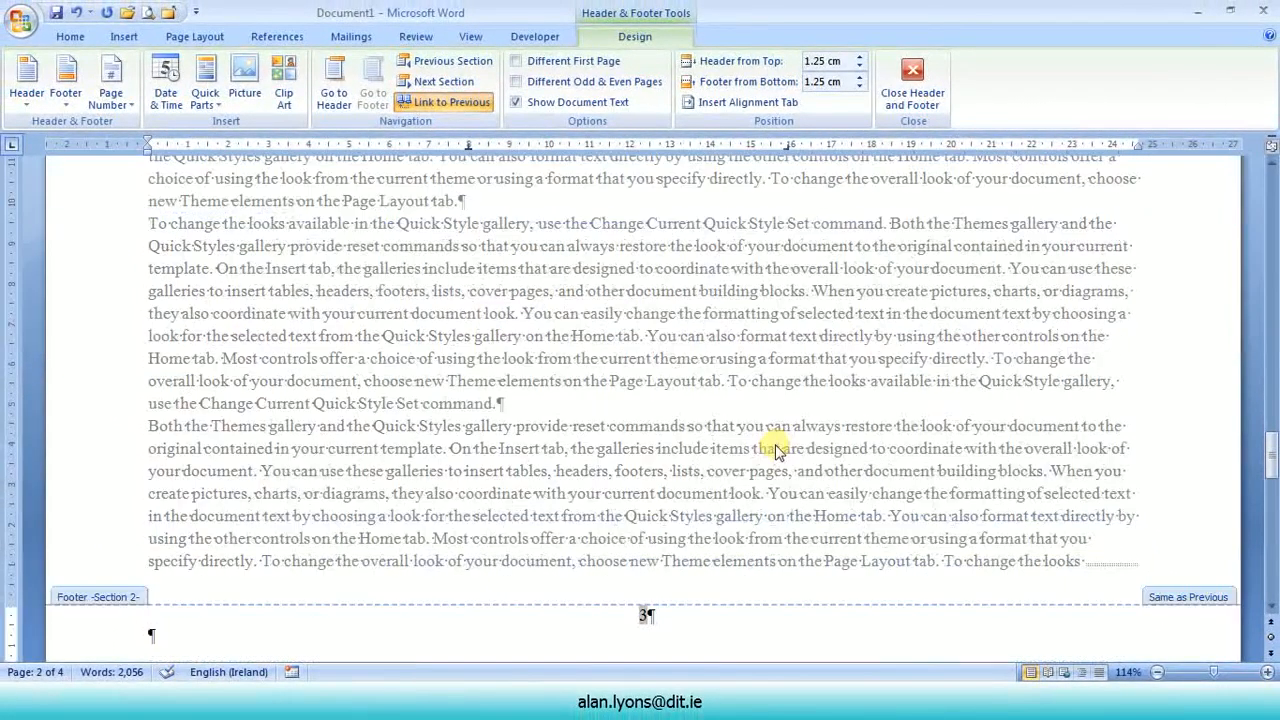
scroll(775, 450, "down", 12)
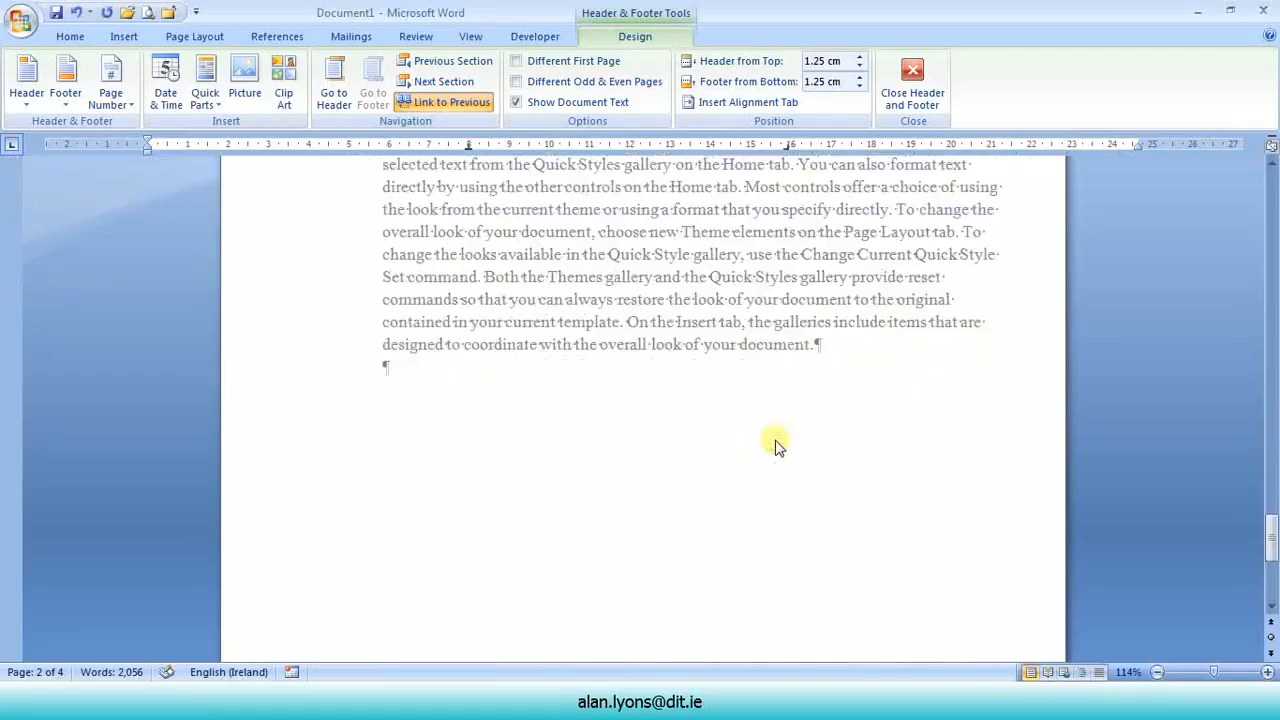
scroll(775, 445, "down", 8)
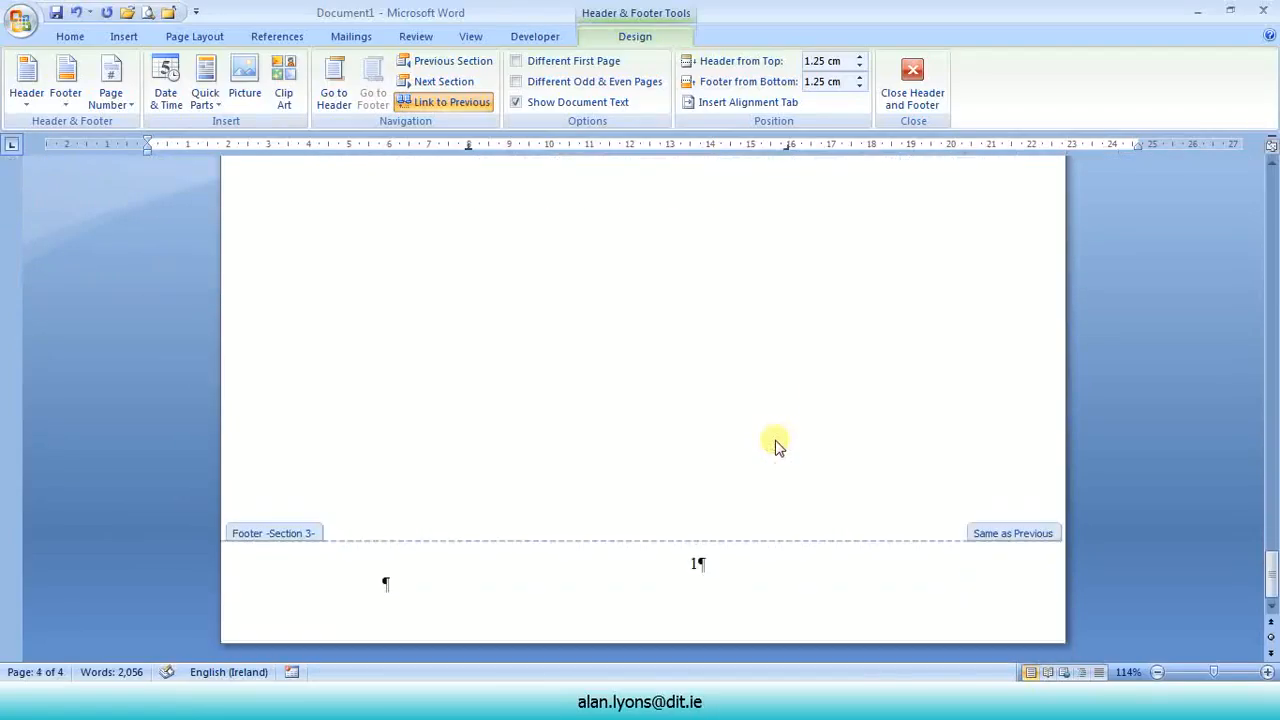
left_click(716, 568)
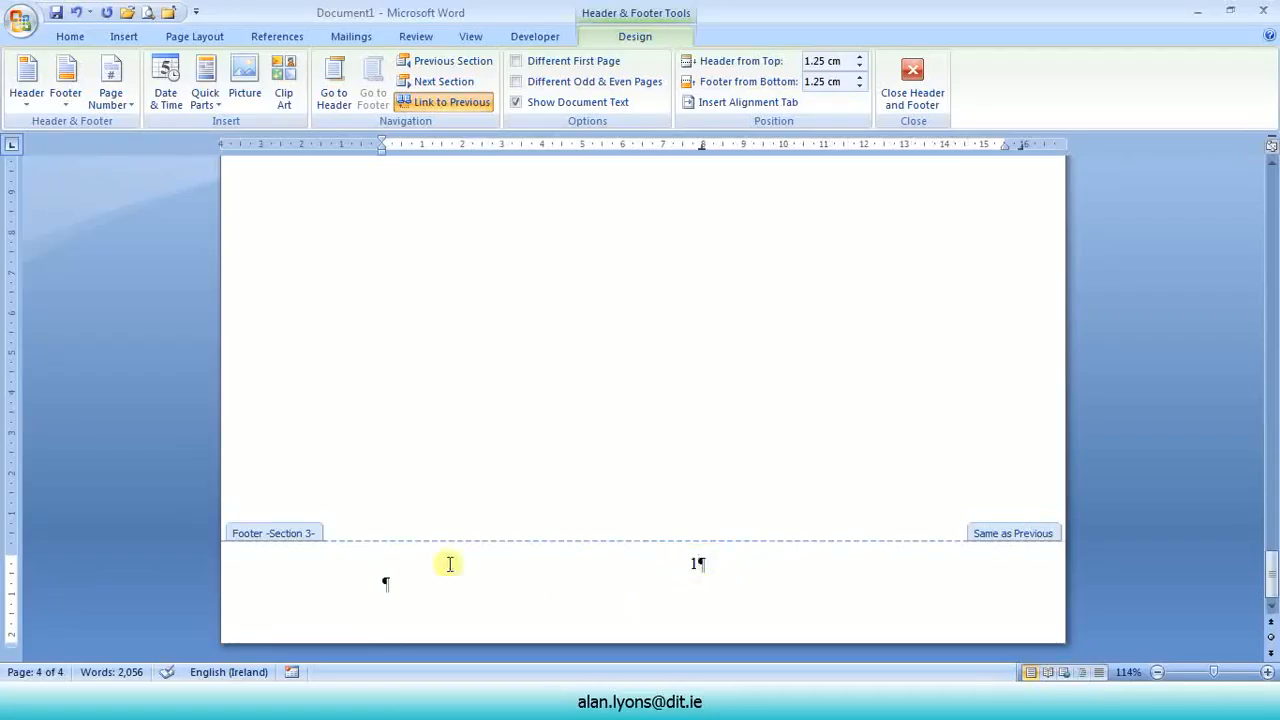
left_click(126, 104)
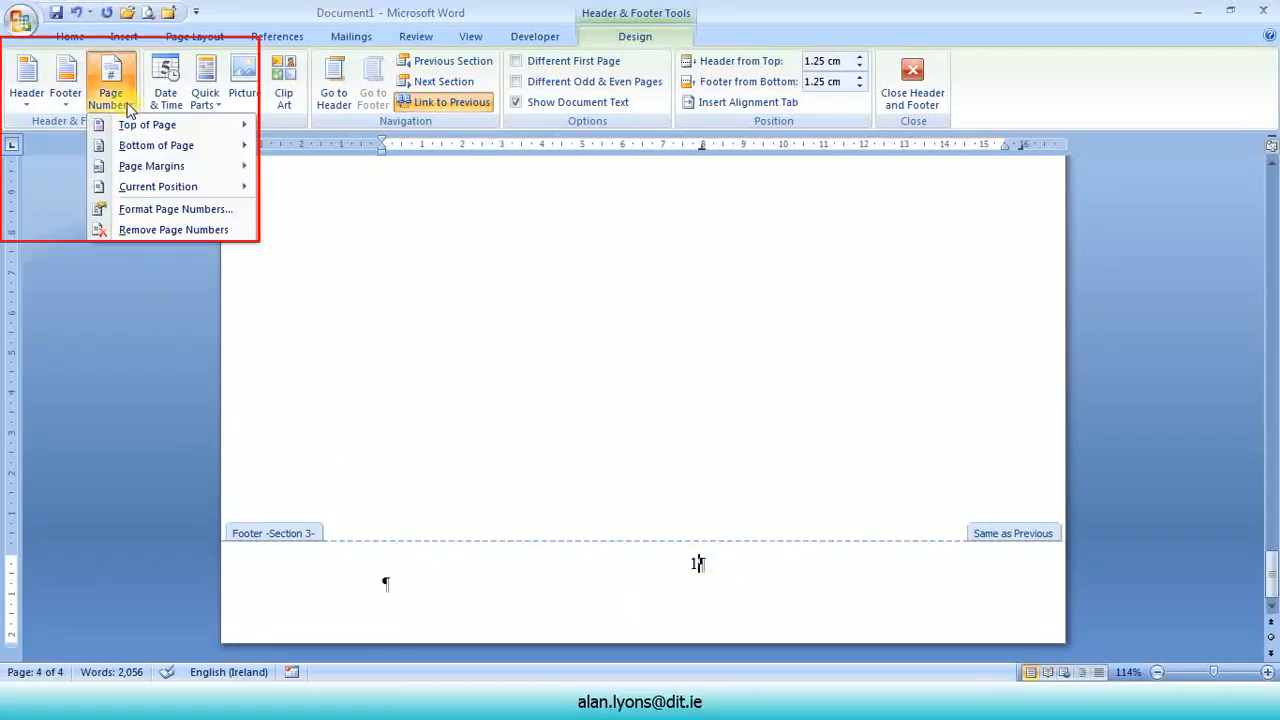
left_click(136, 210)
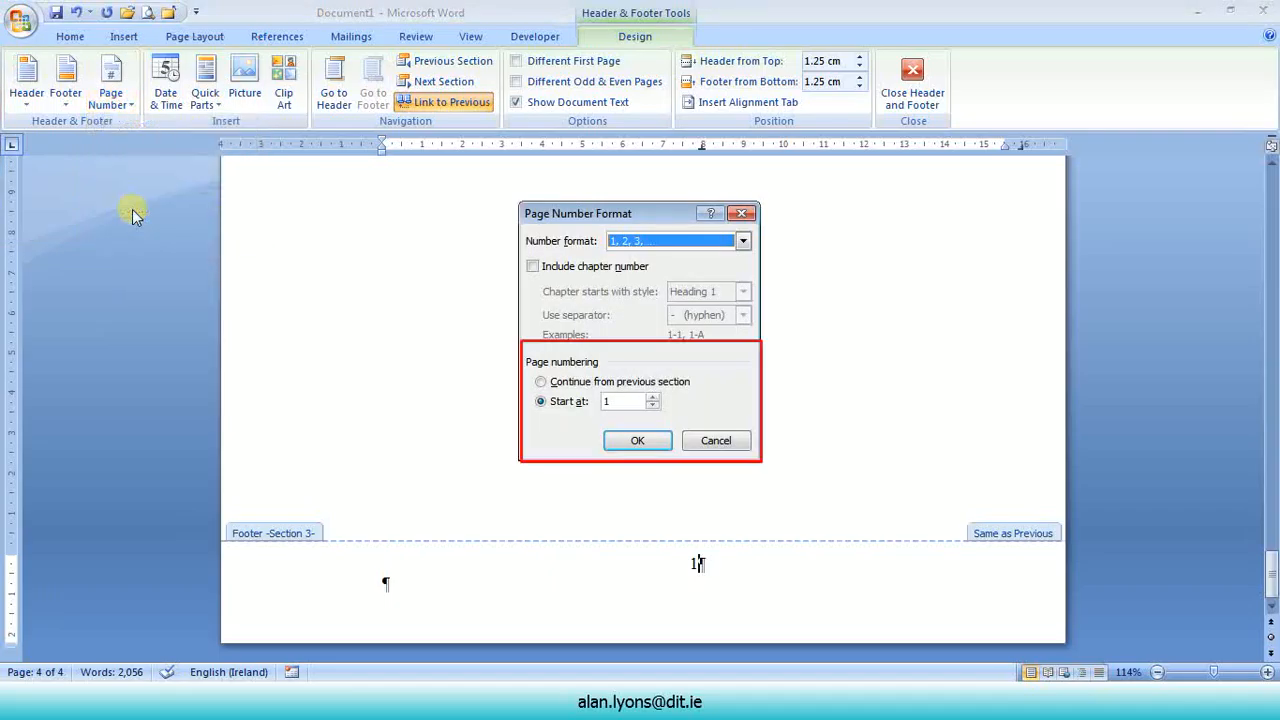
left_click(541, 382)
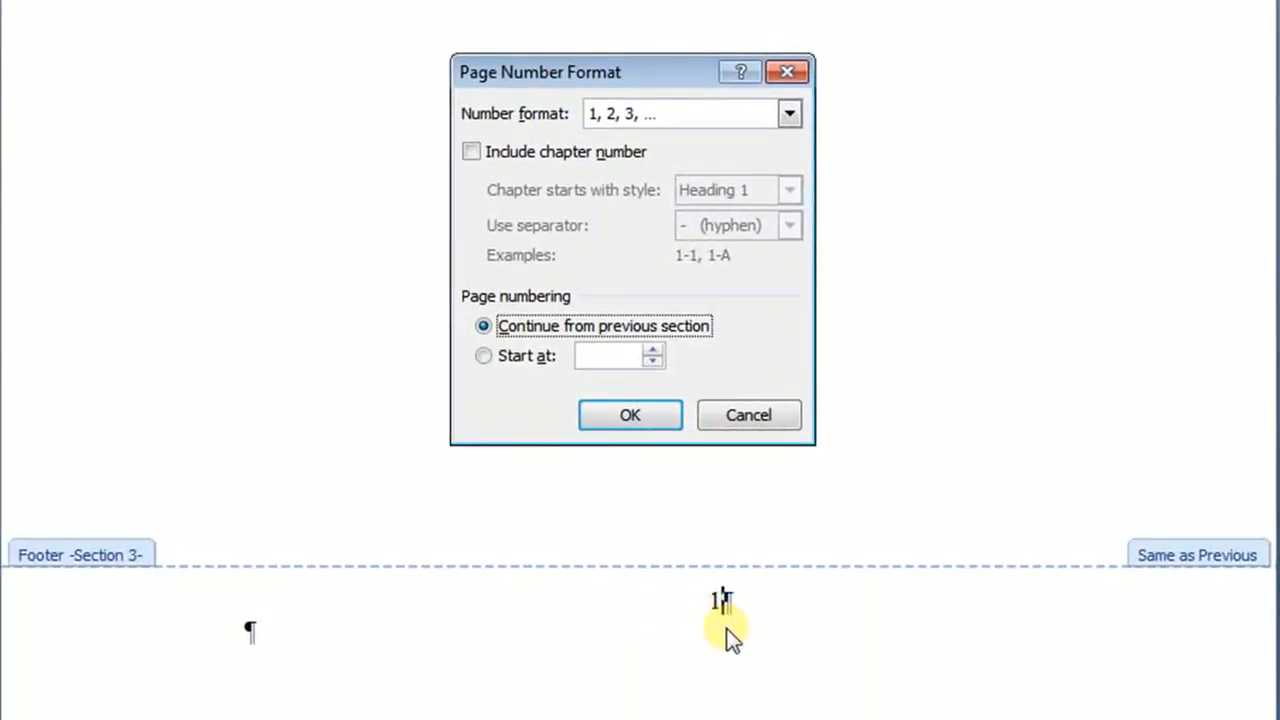
left_click(787, 115)
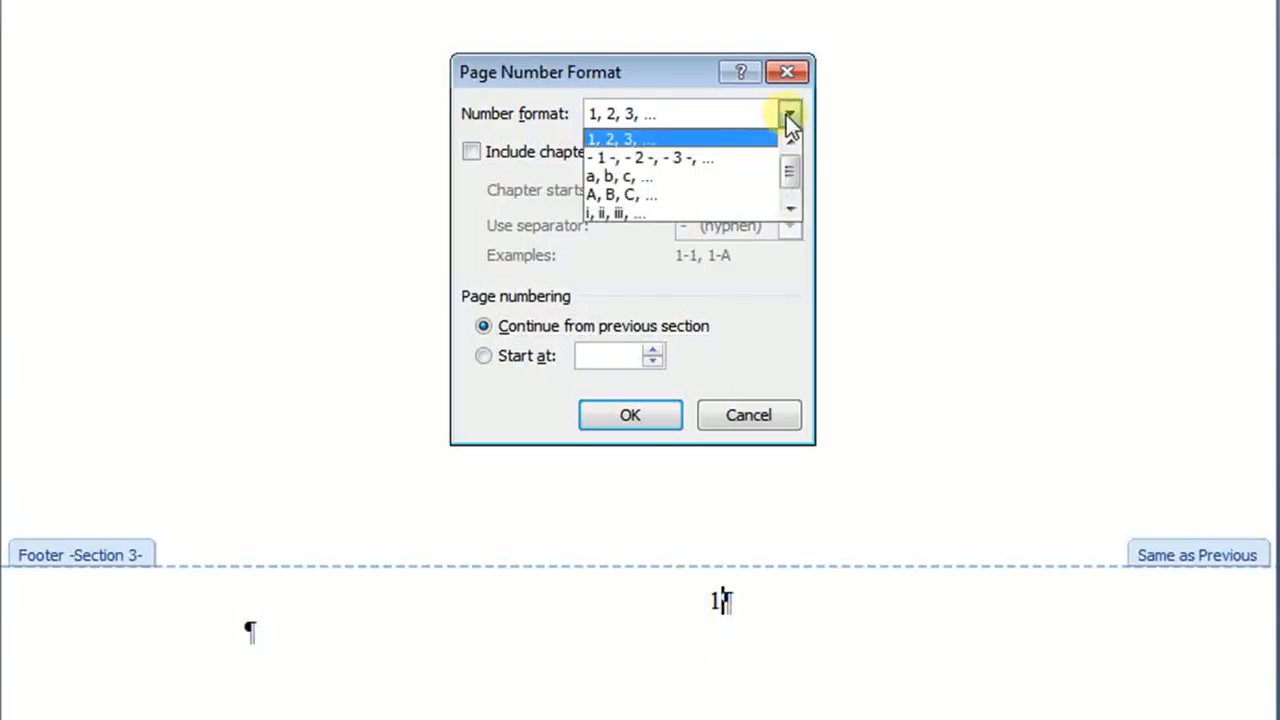
left_click(787, 115)
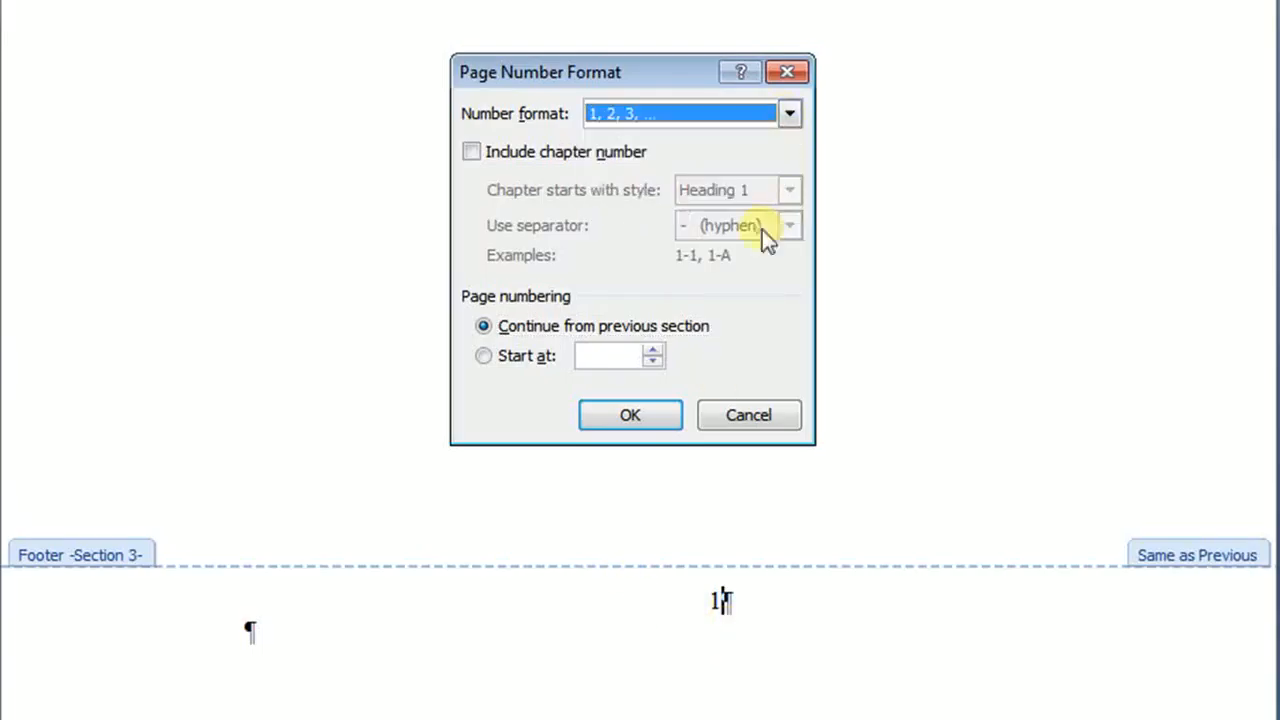
left_click(625, 420)
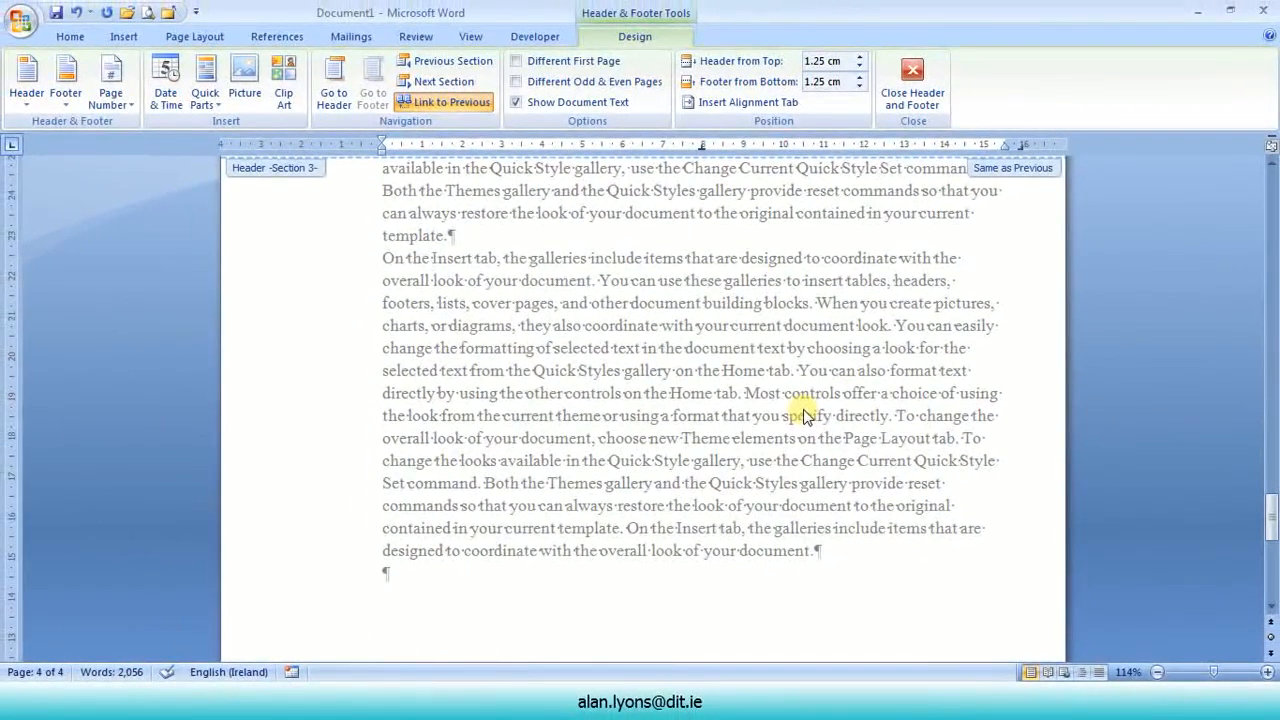
- Leave footer editing and return to the body text on the landscape page
scroll(700, 350, "up", 5)
scroll(600, 280, "up", 2)
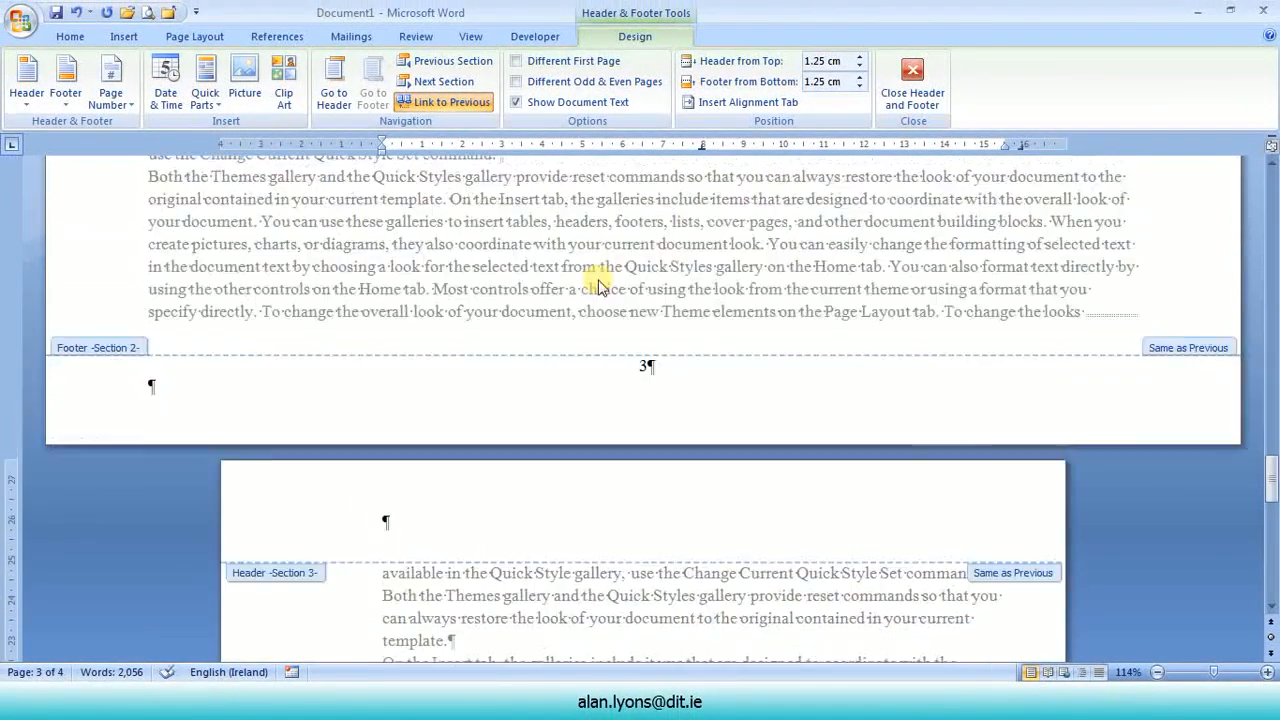
double_click(592, 276)
- Check the section break between the portrait page 2 and the landscape page, and hide the paragraph marks and formatting symbols
scroll(591, 276, "up", 15)
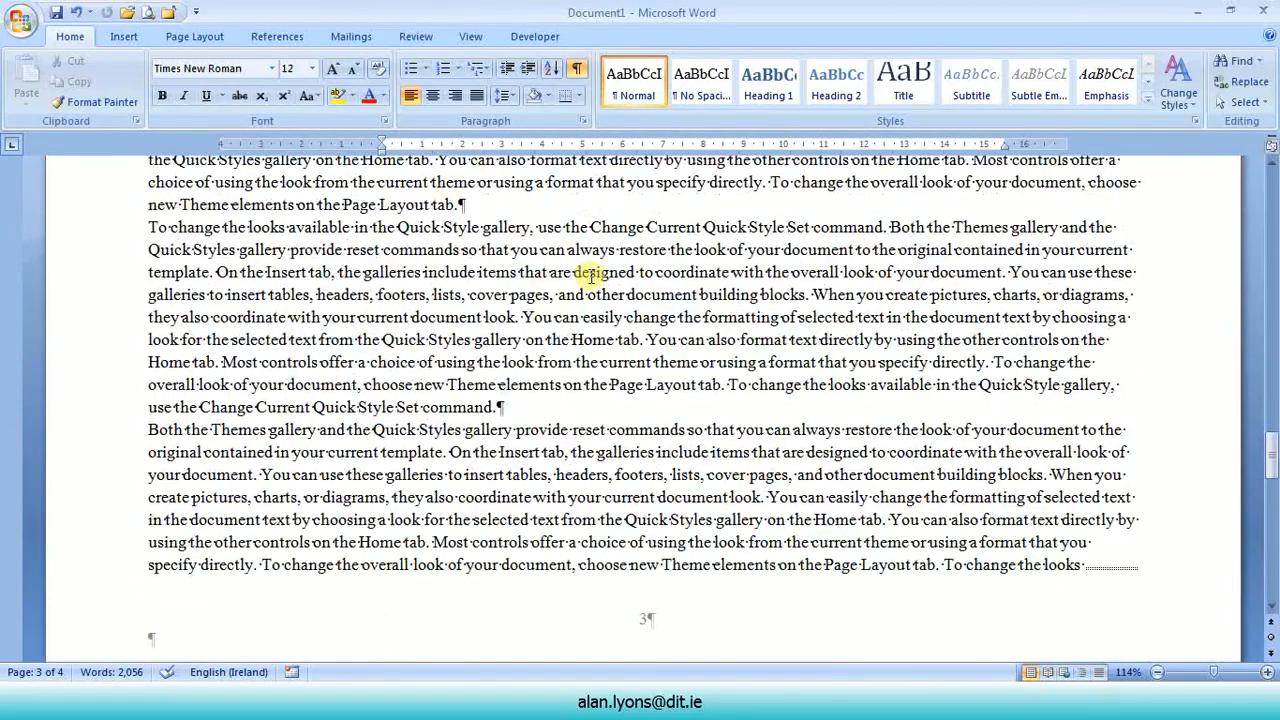
scroll(591, 276, "up", 6)
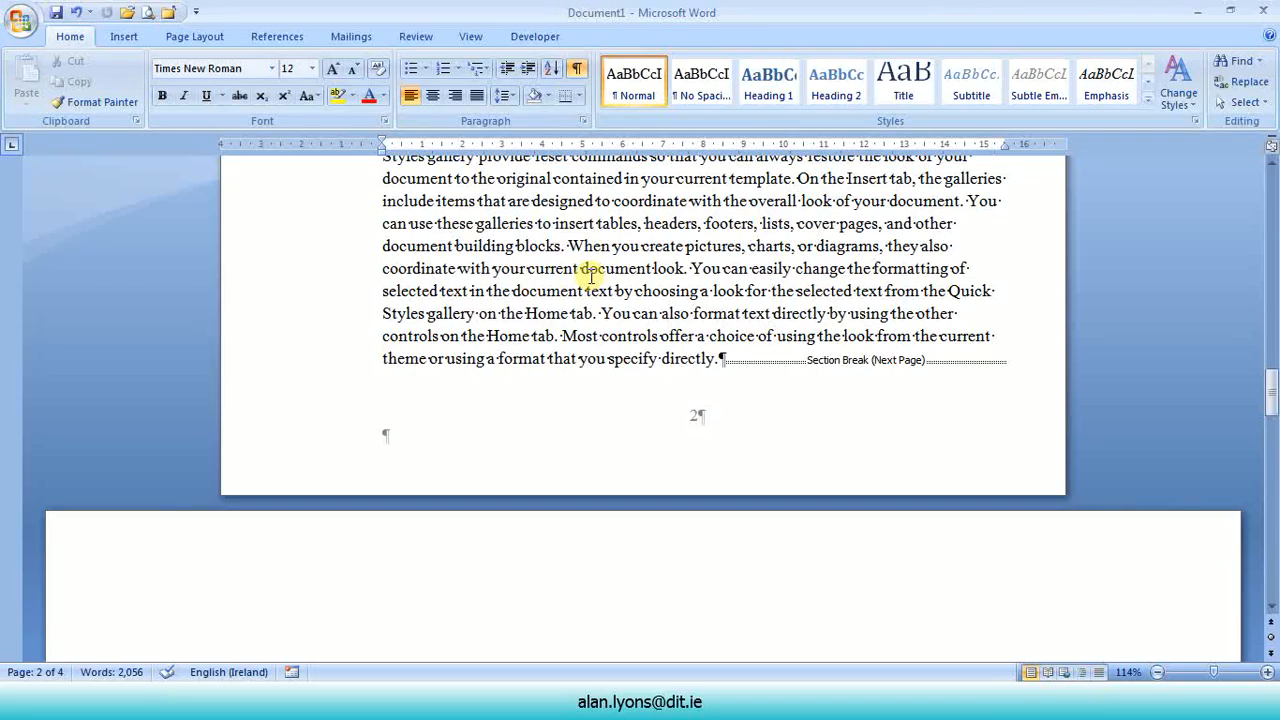
scroll(591, 274, "down", 9)
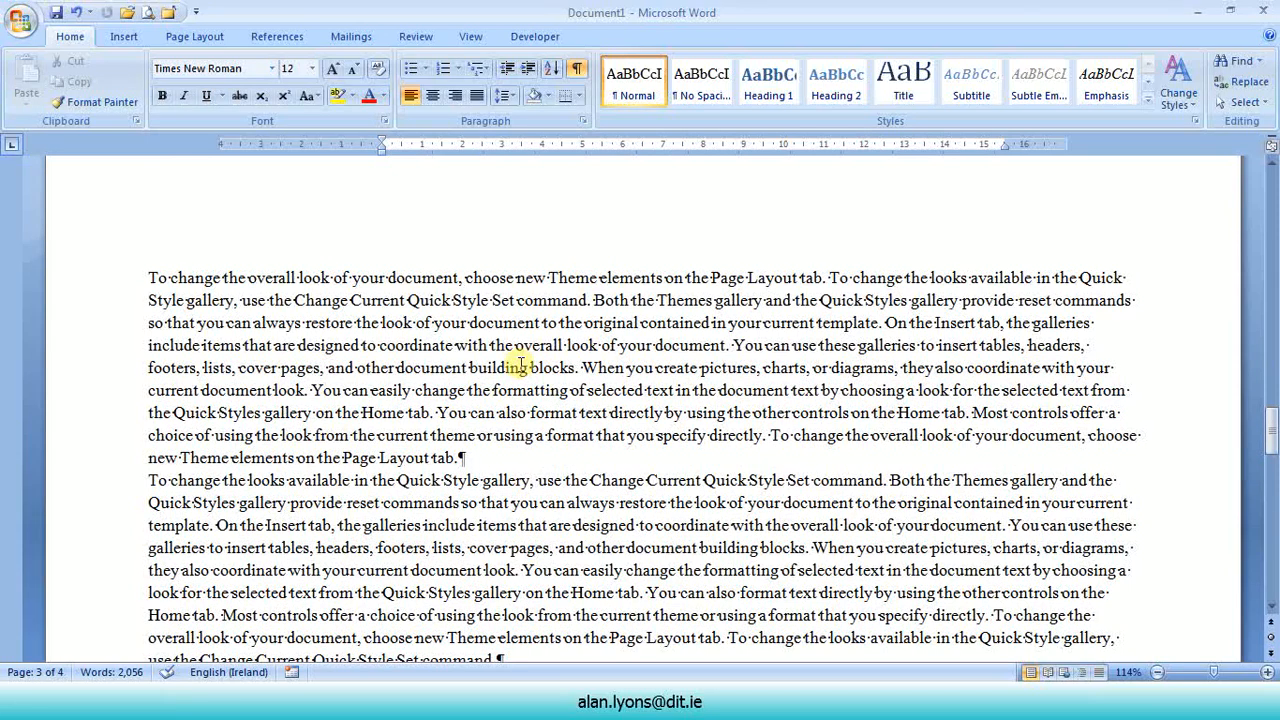
scroll(515, 363, "up", 3)
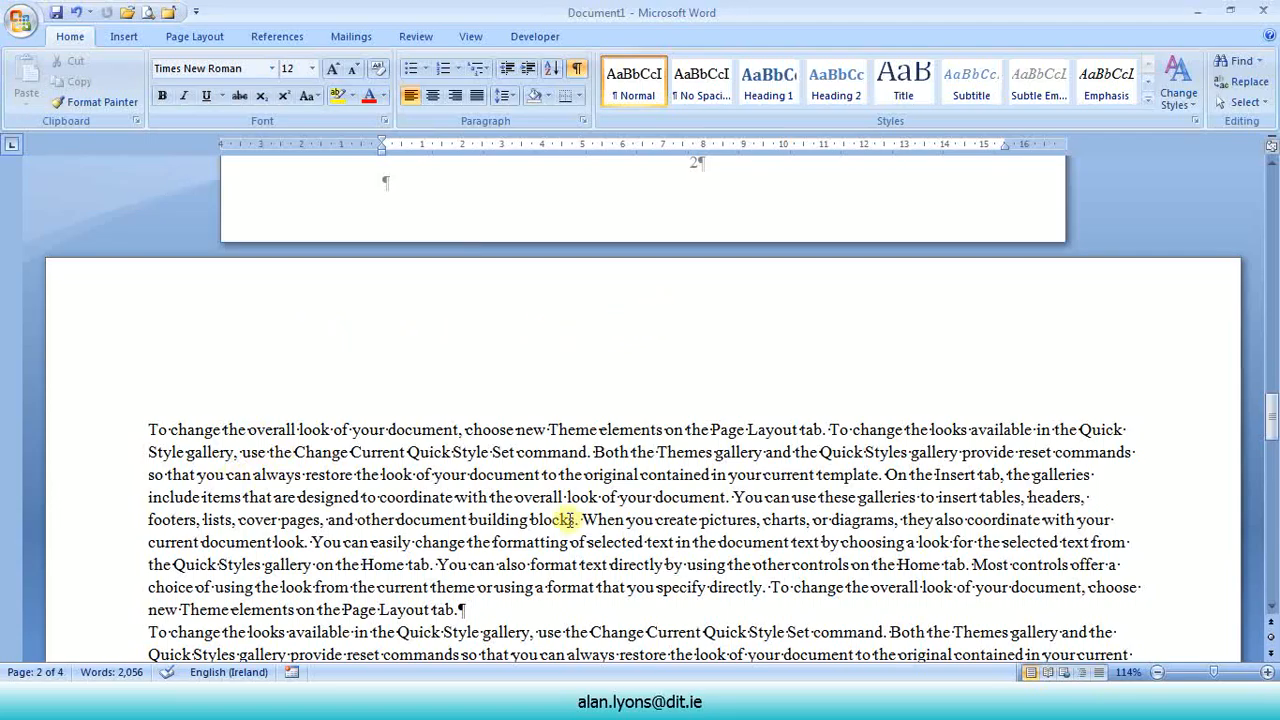
scroll(570, 519, "up", 4)
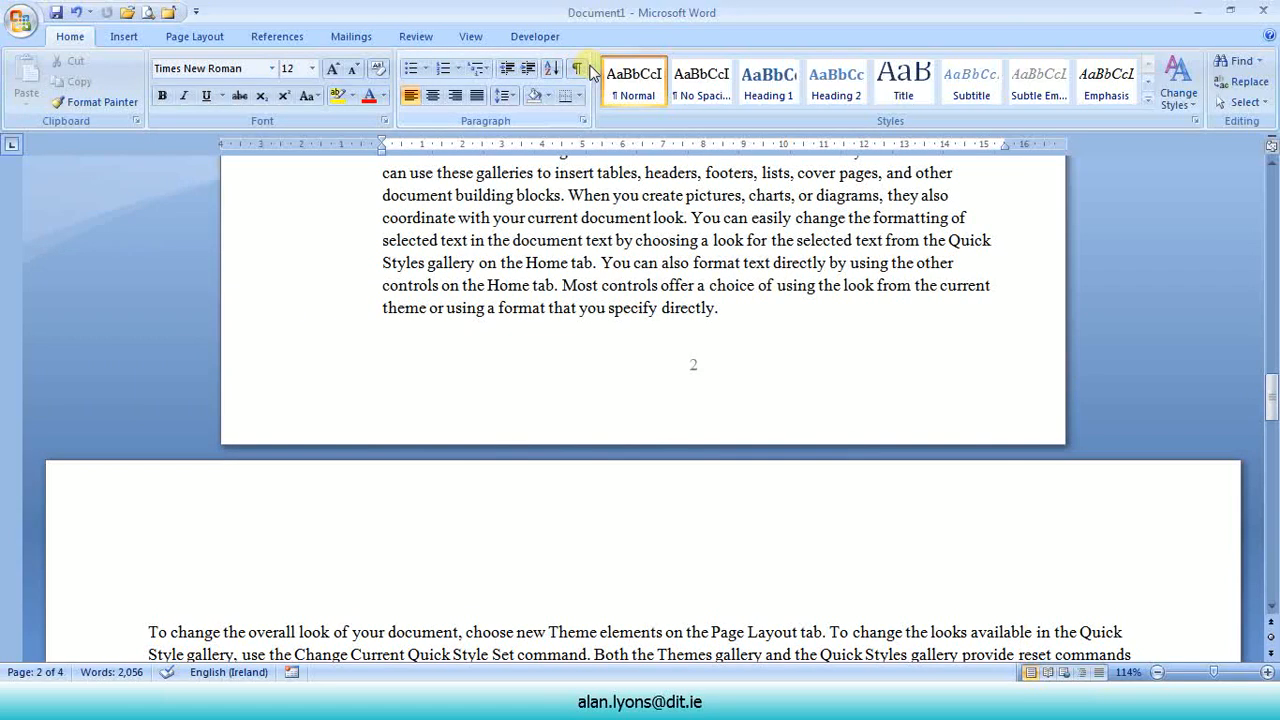
- Select the whole first paragraph on page 2, beginning "You can easily change the formatting of selected text"
scroll(778, 377, "up", 12)
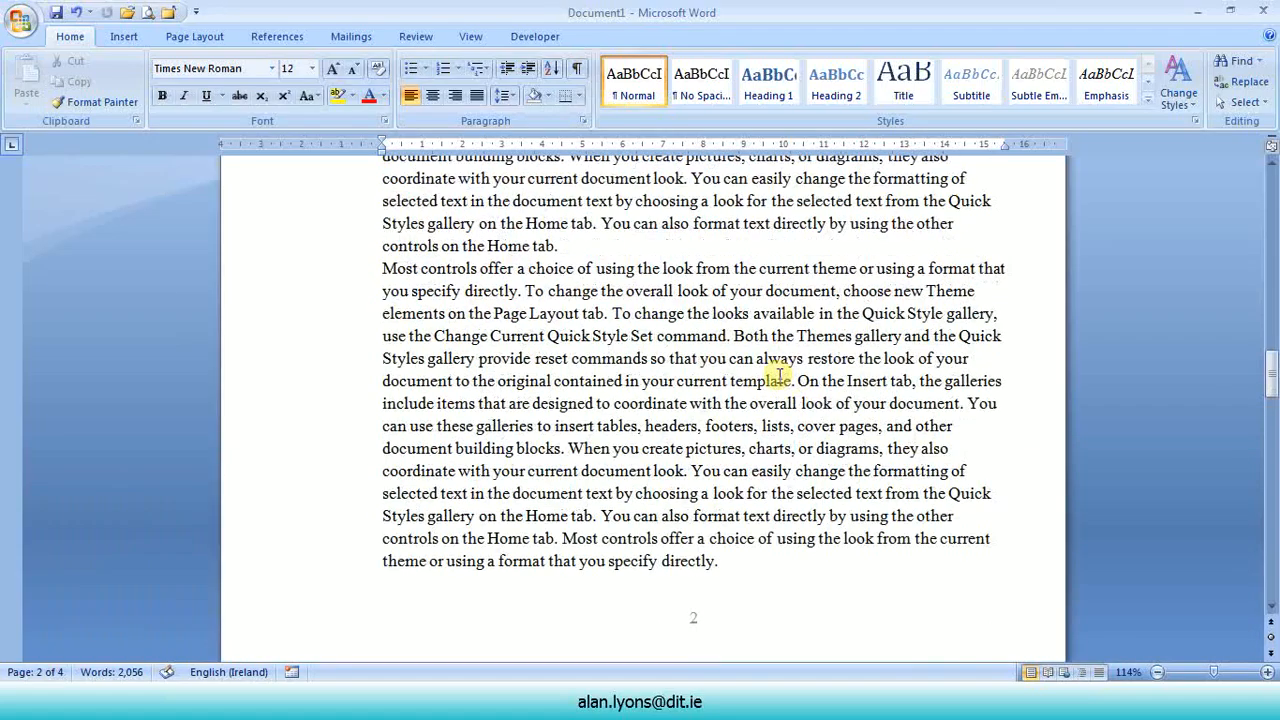
scroll(778, 377, "up", 5)
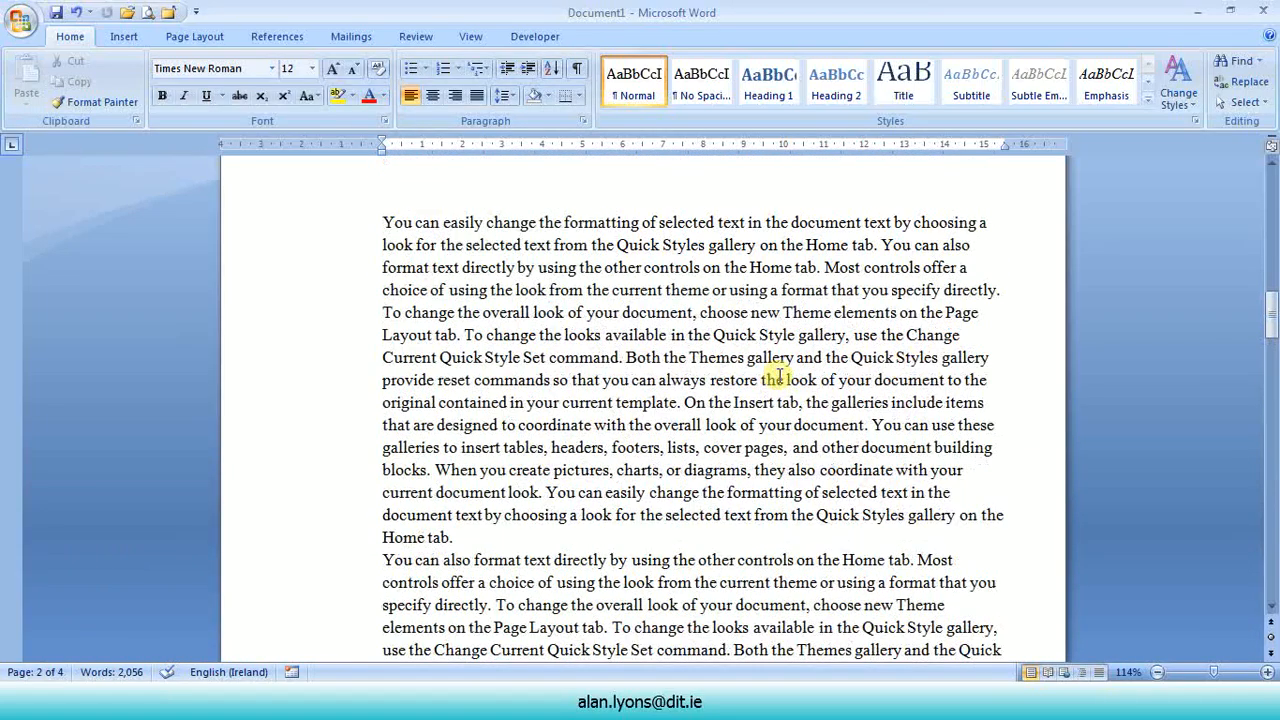
left_click(383, 222)
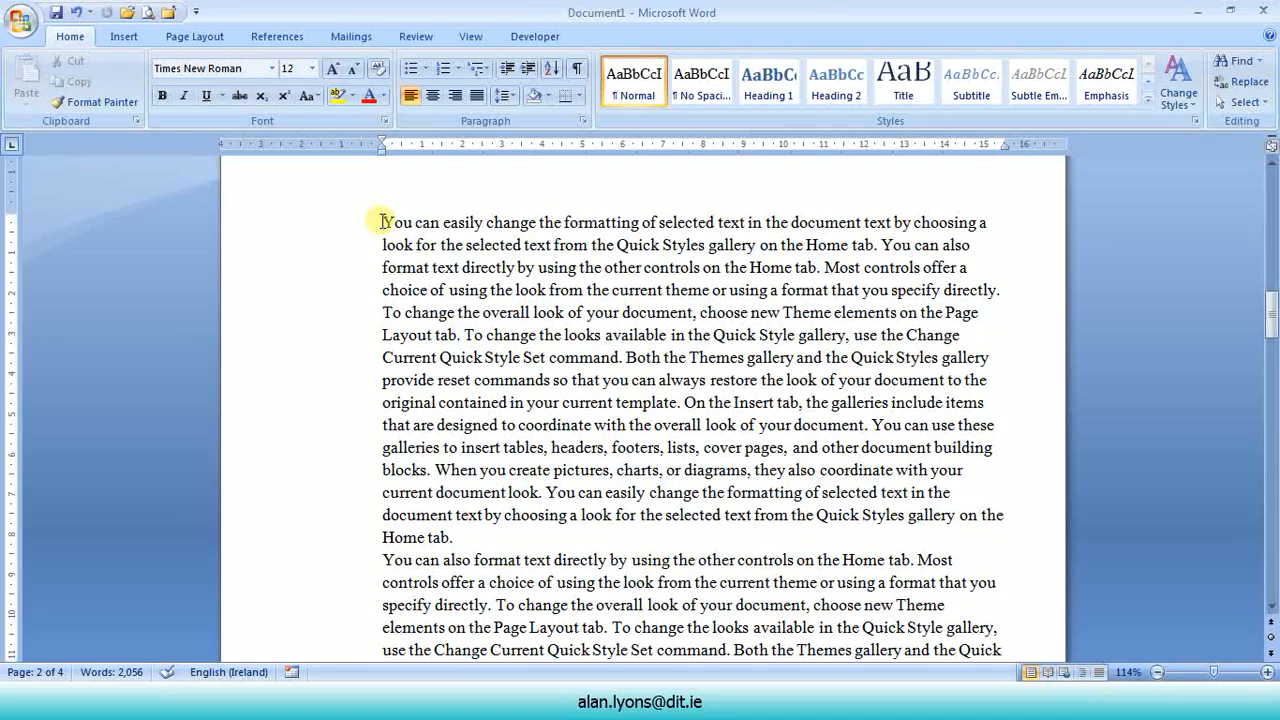
left_click_drag(383, 222, 808, 537)
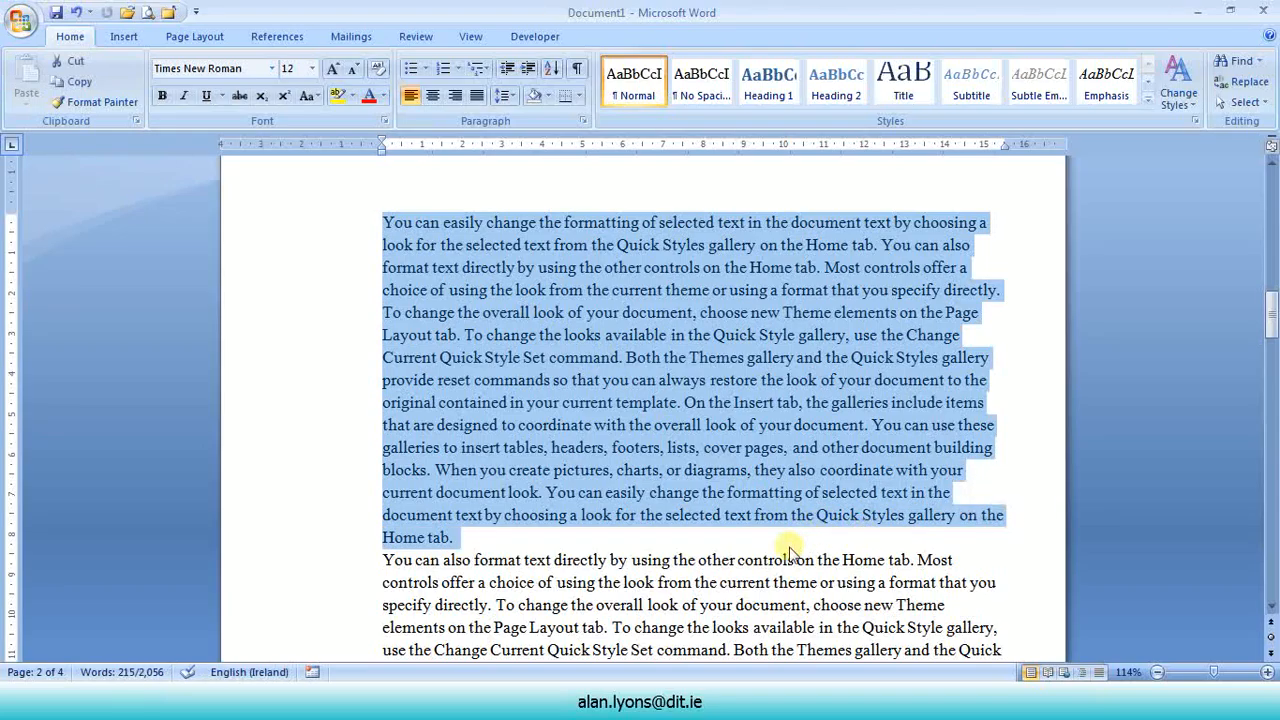
left_click(736, 580)
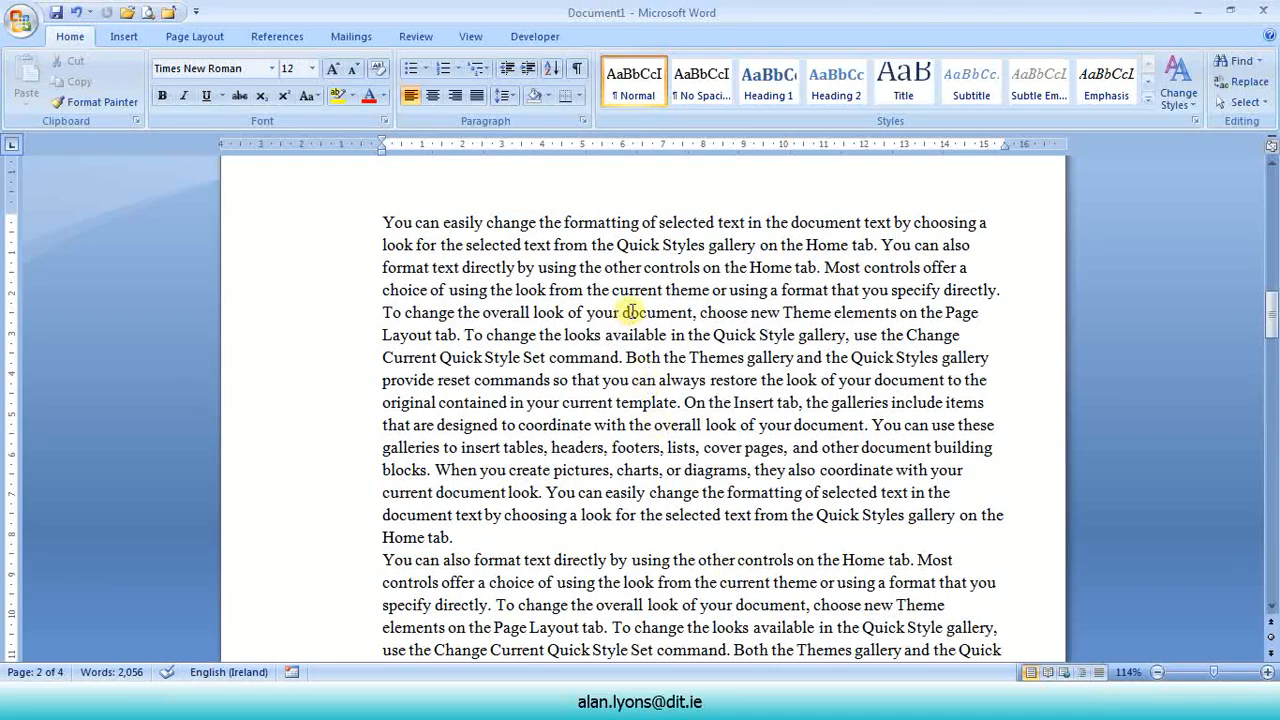
triple_click(631, 312)
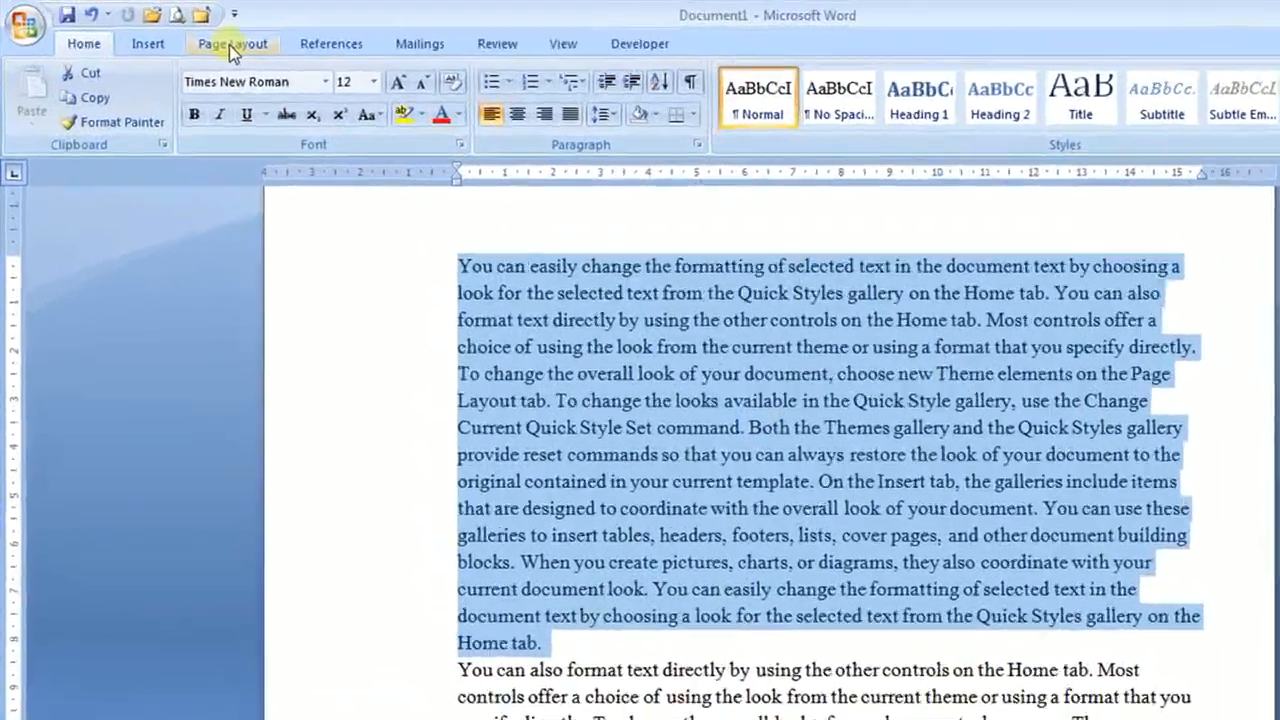
- Review the detailed column settings for the selected paragraph and close them without applying anything
left_click(194, 38)
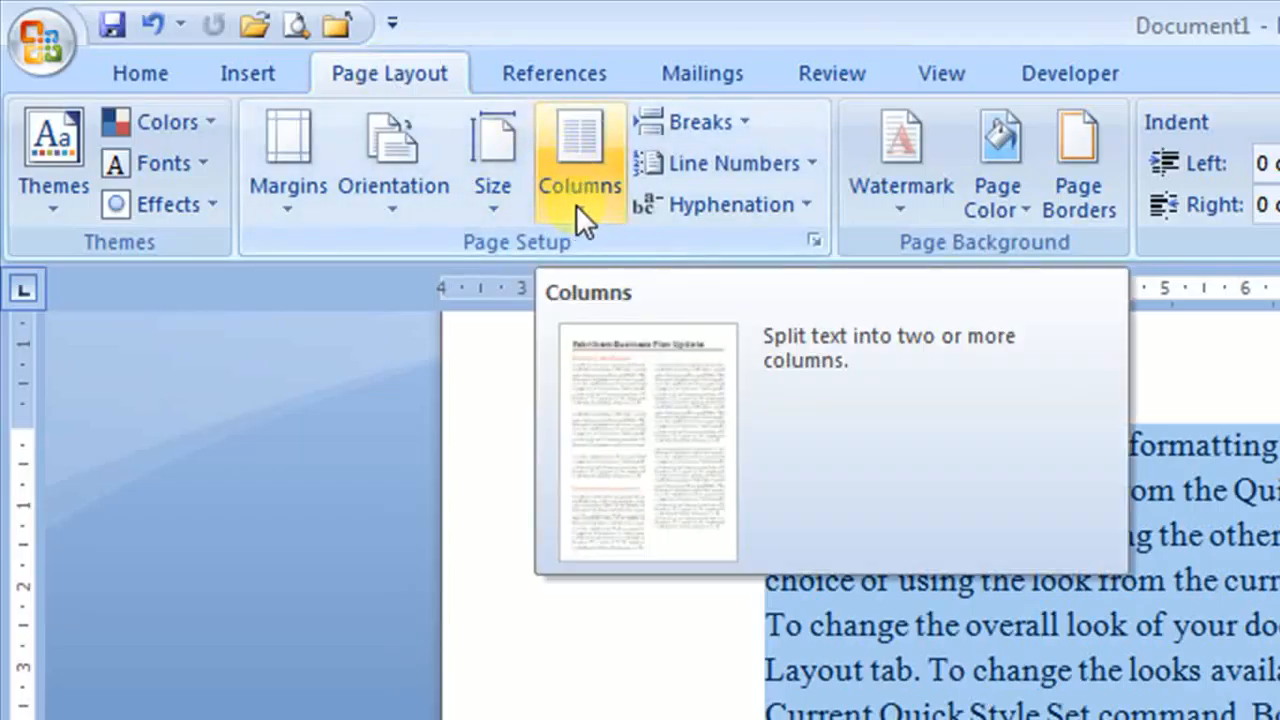
left_click(576, 204)
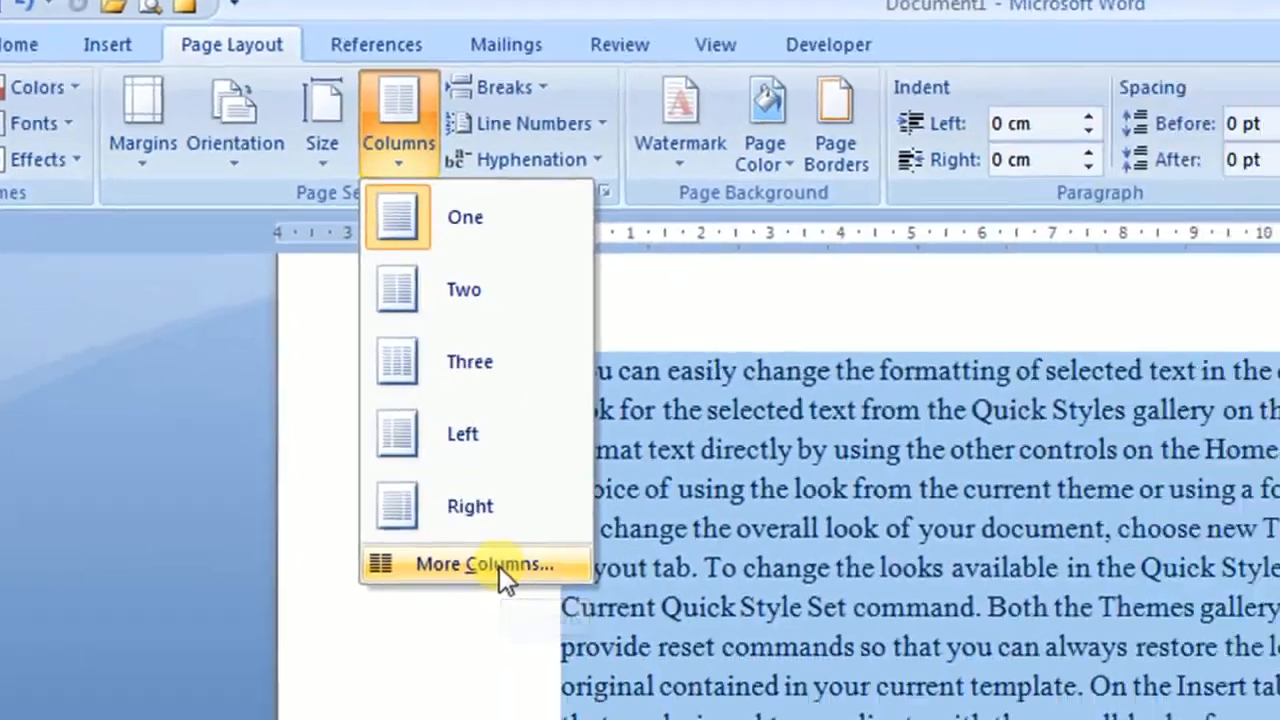
left_click(499, 566)
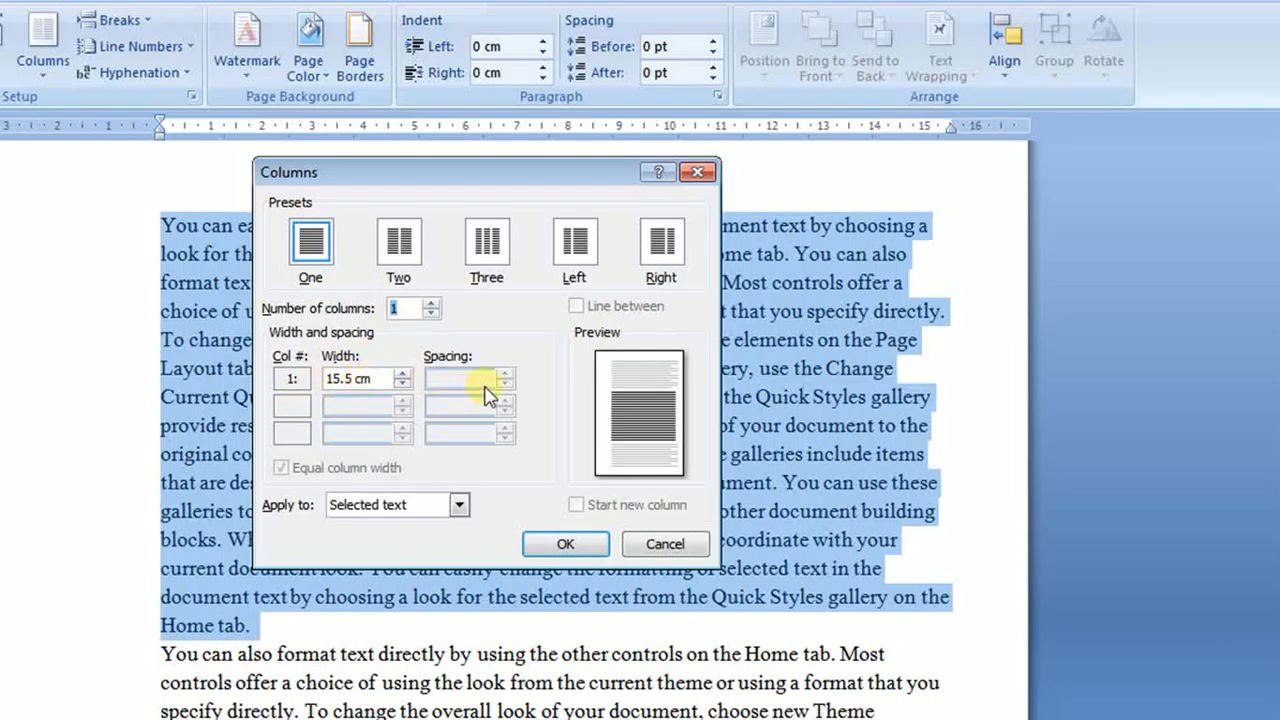
left_click(663, 541)
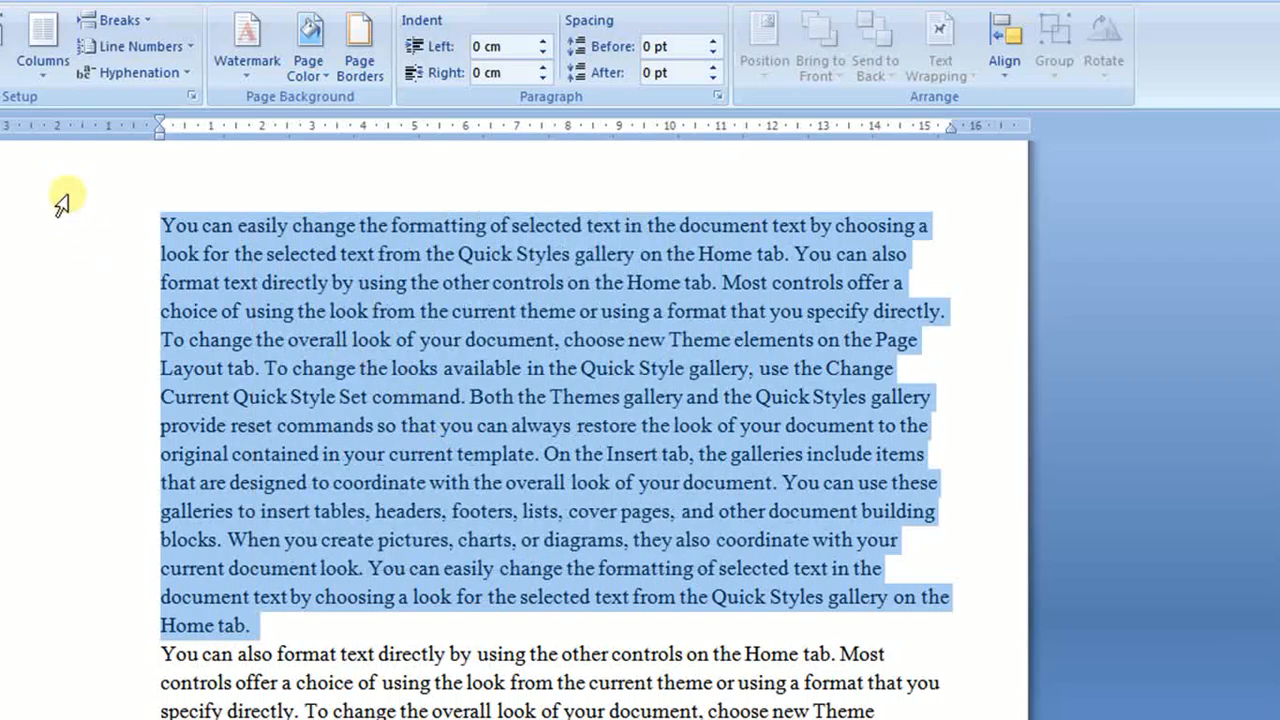
- Arrange the selected first paragraph of page 2 in two columns and deselect it
left_click(42, 74)
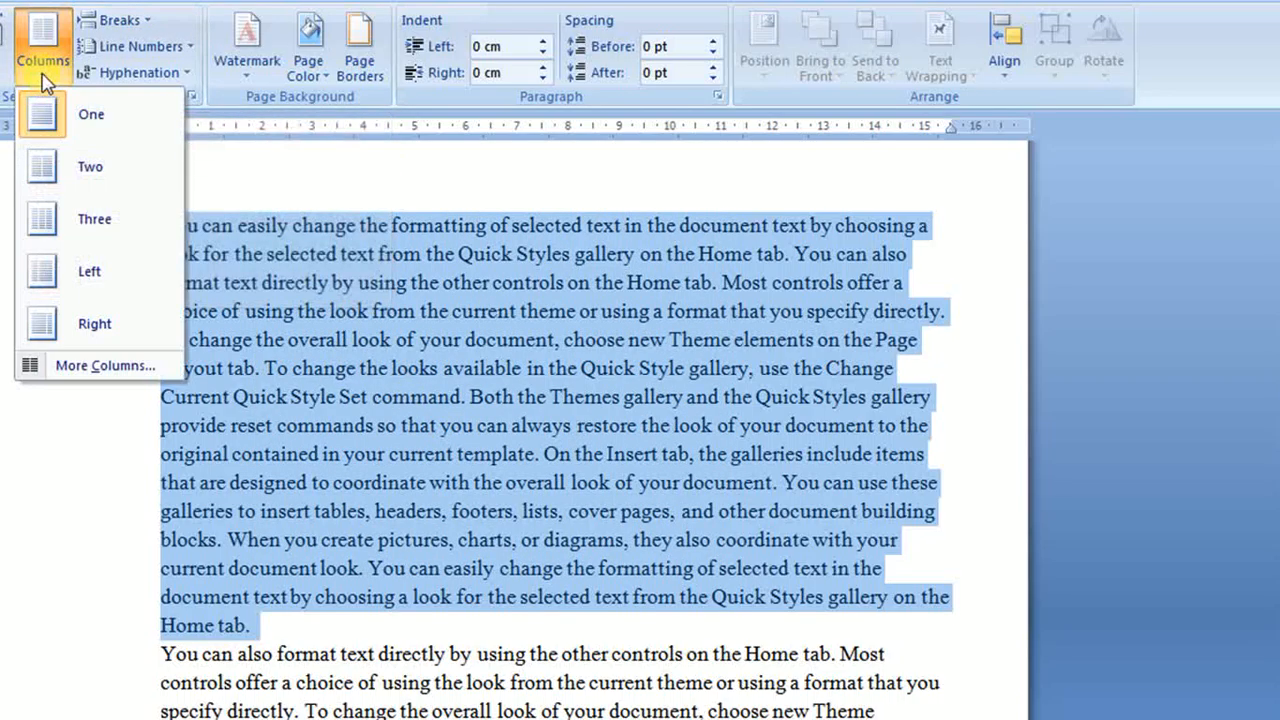
left_click(42, 166)
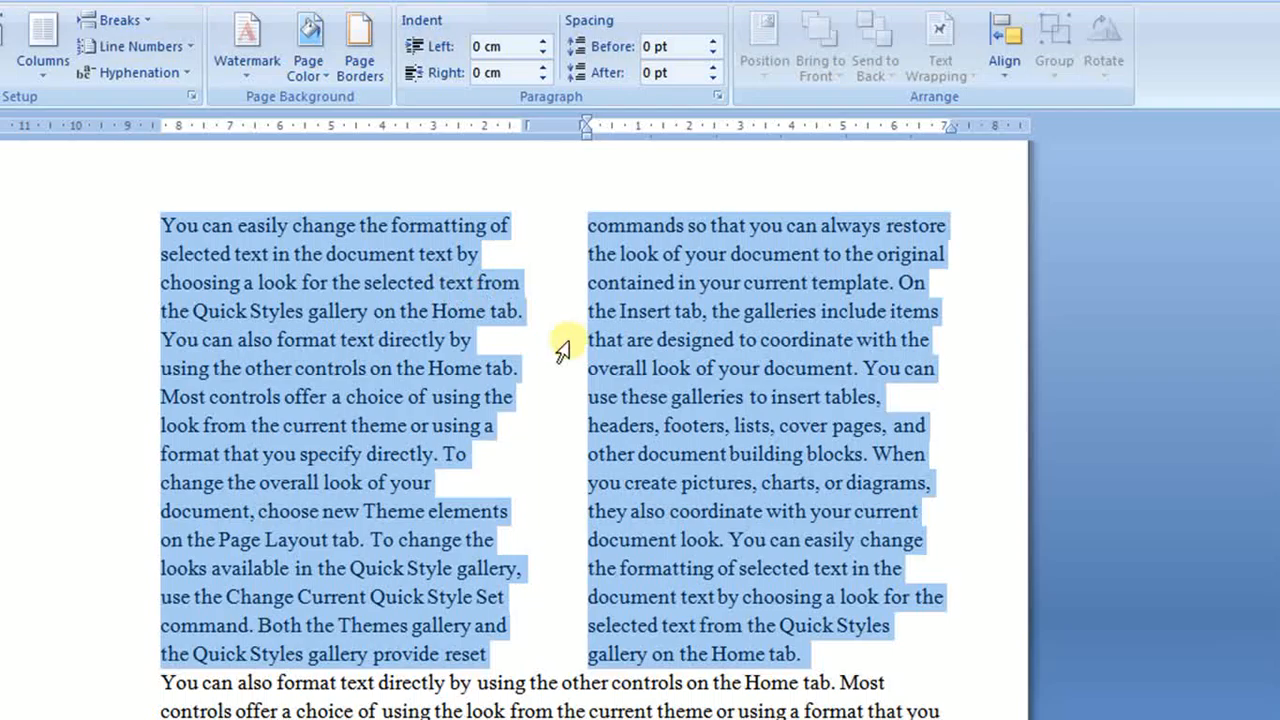
left_click(540, 705)
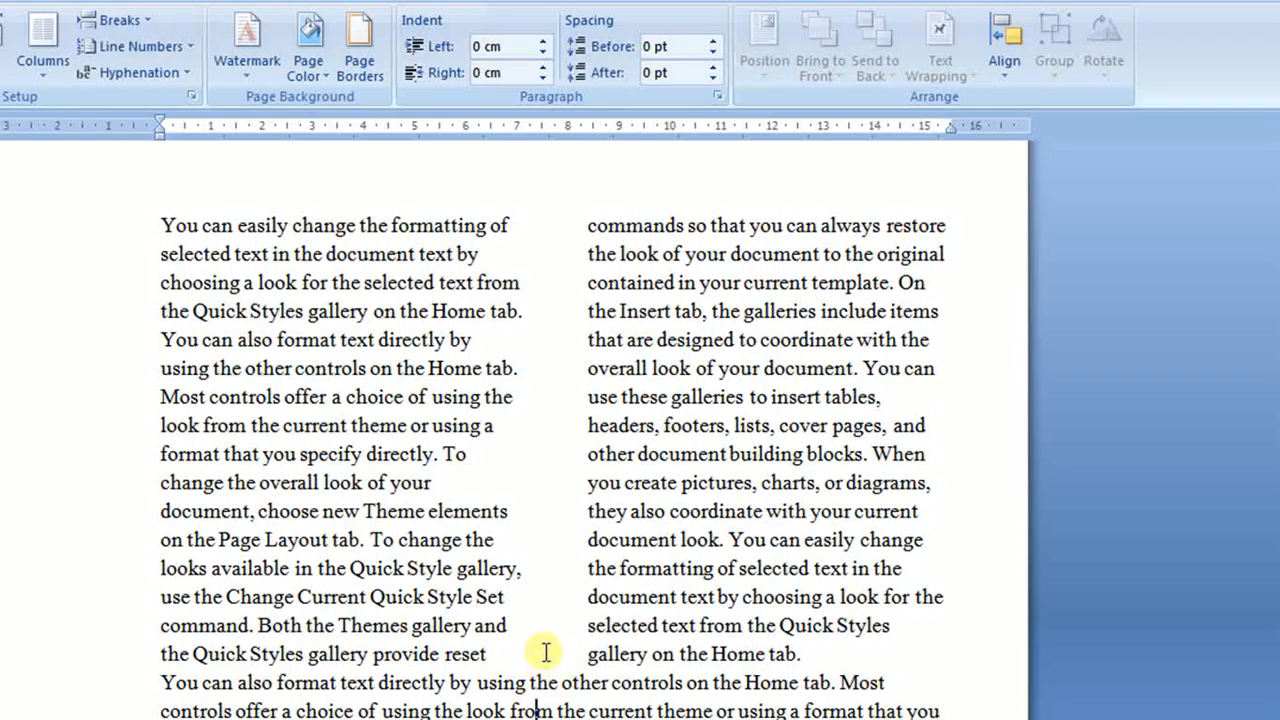
- Insert a column break before the sentence "To change the looks available" in the two-column paragraph
triple_click(373, 455)
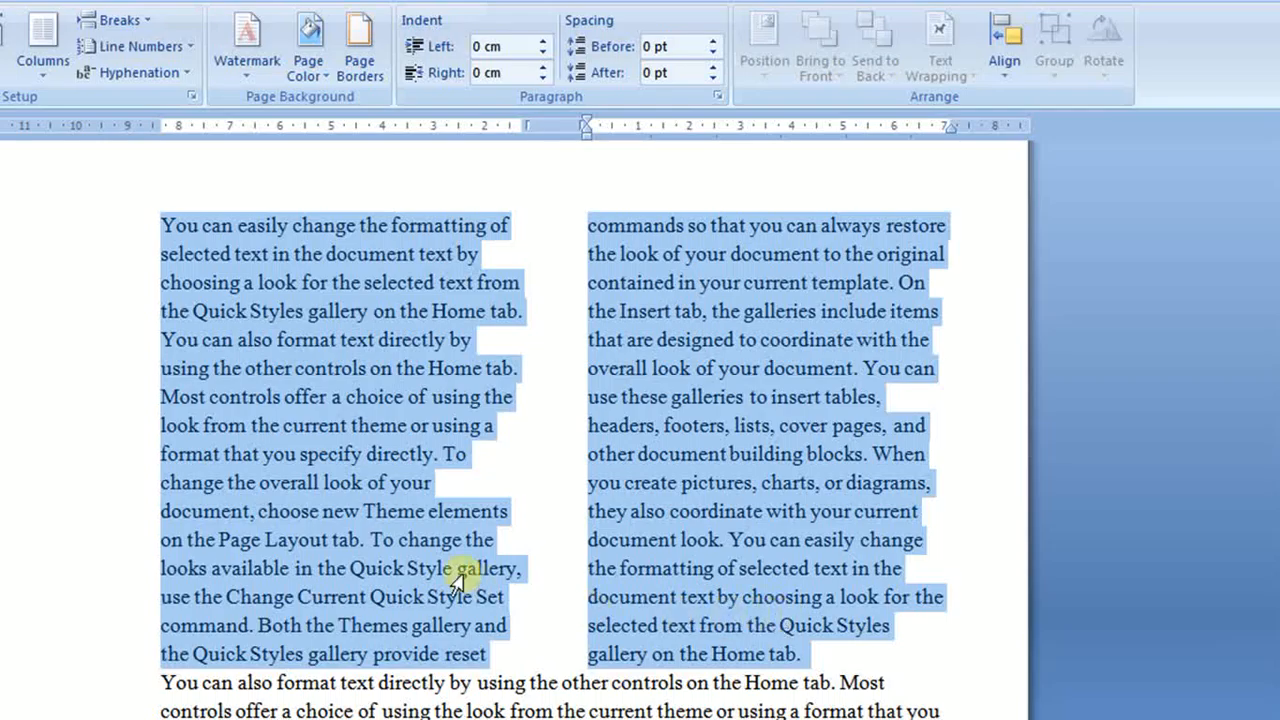
left_click(372, 542)
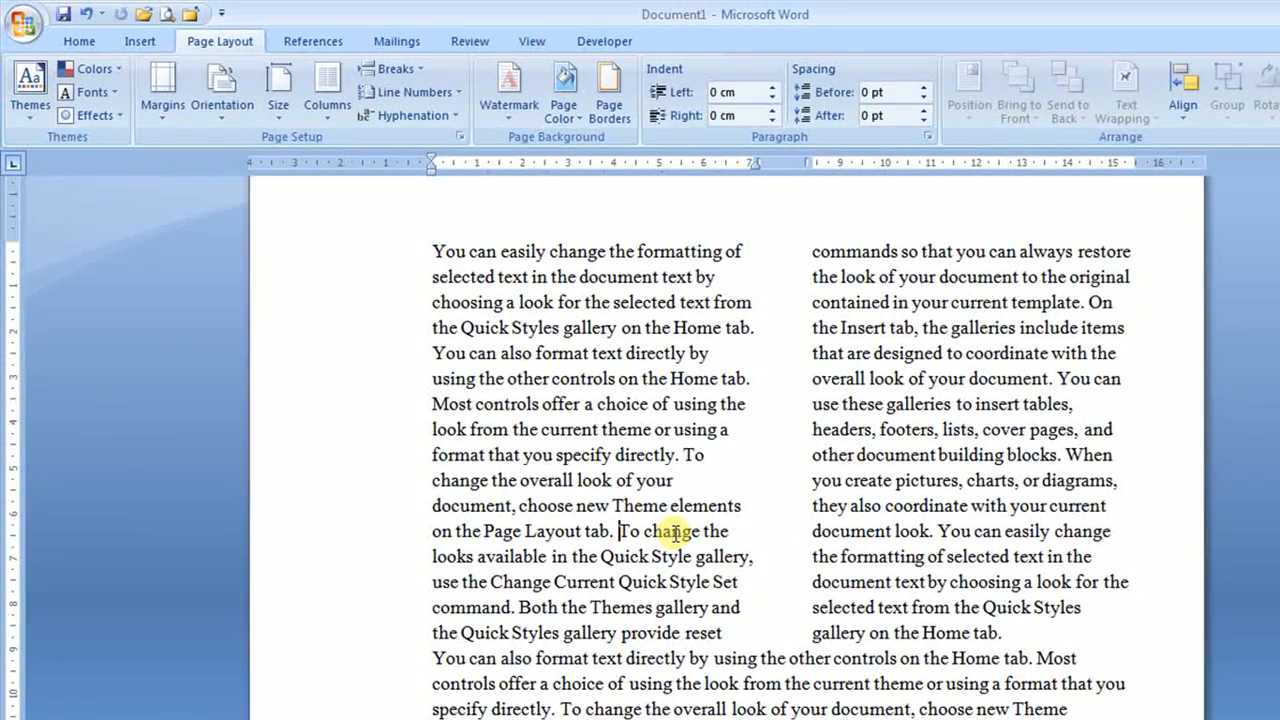
left_click(418, 74)
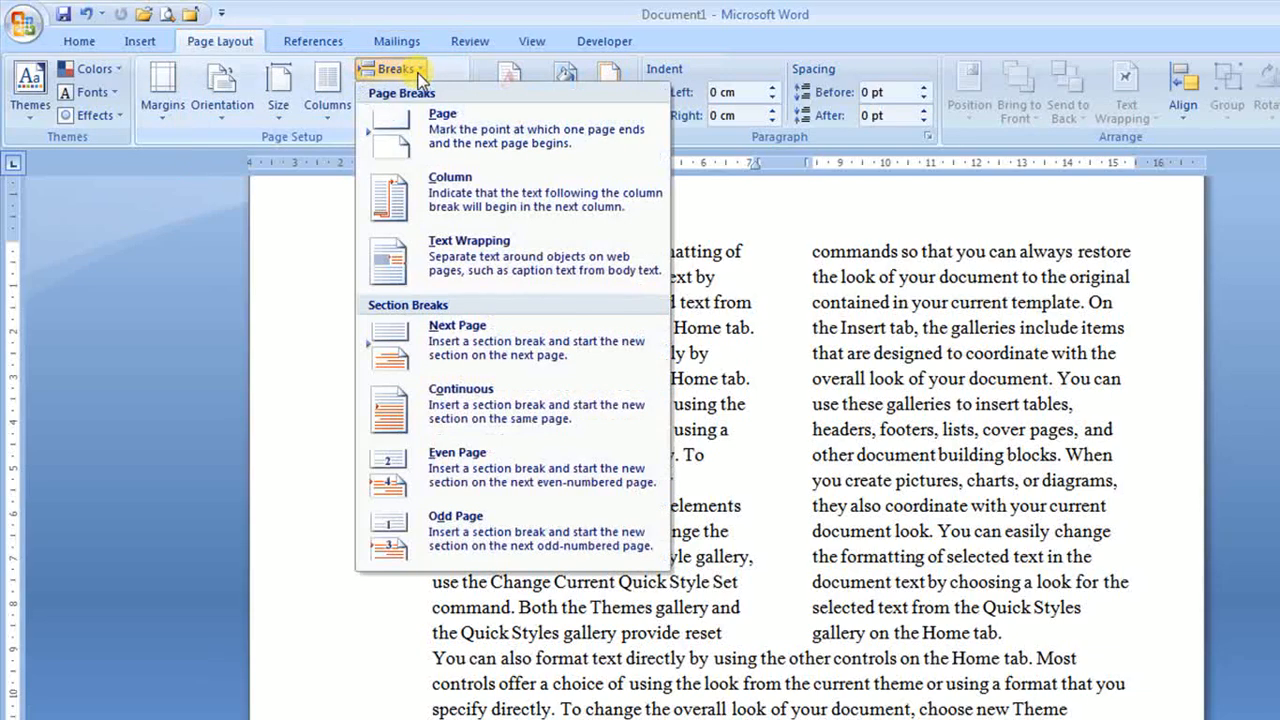
left_click(445, 197)
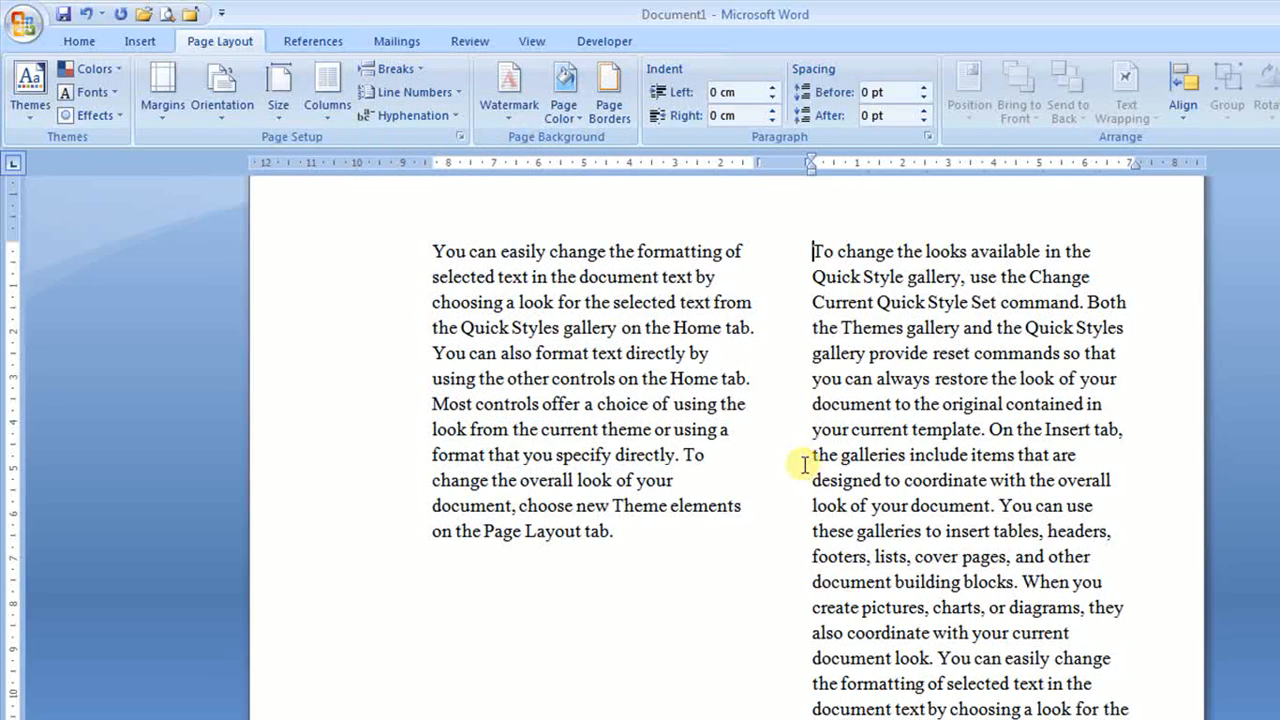
scroll(805, 463, "down", 2)
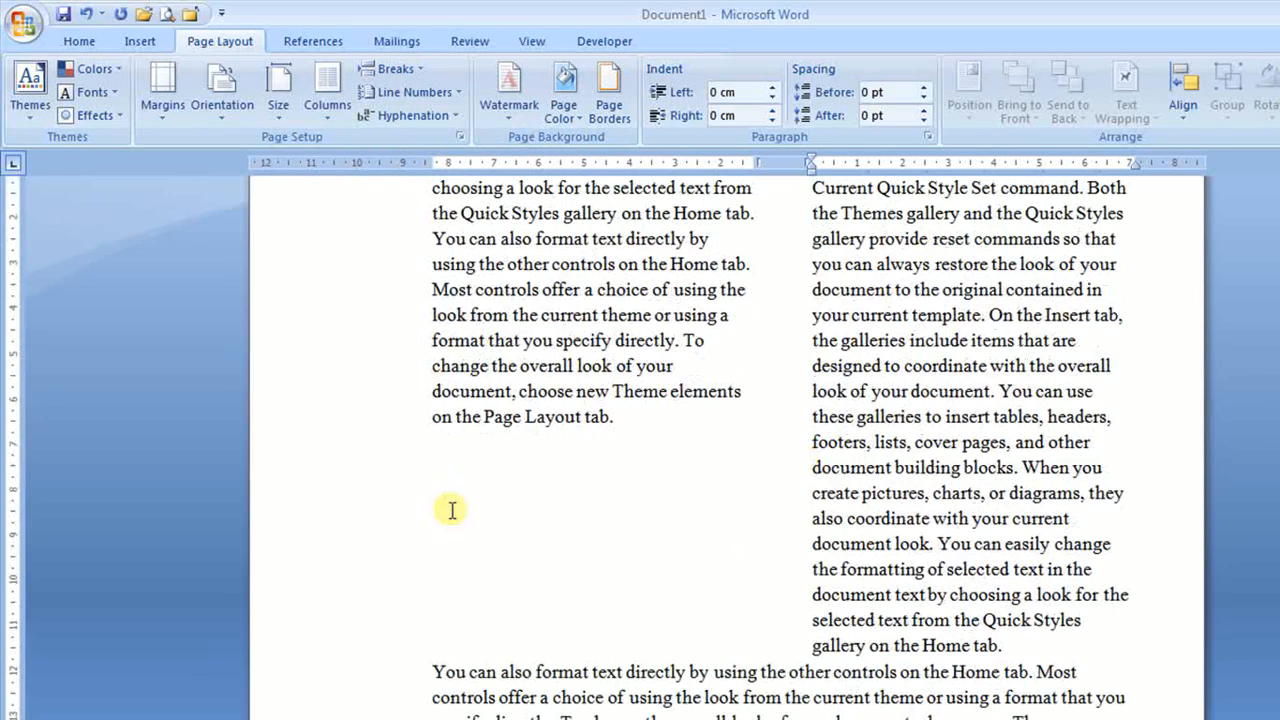
scroll(716, 529, "up", 2)
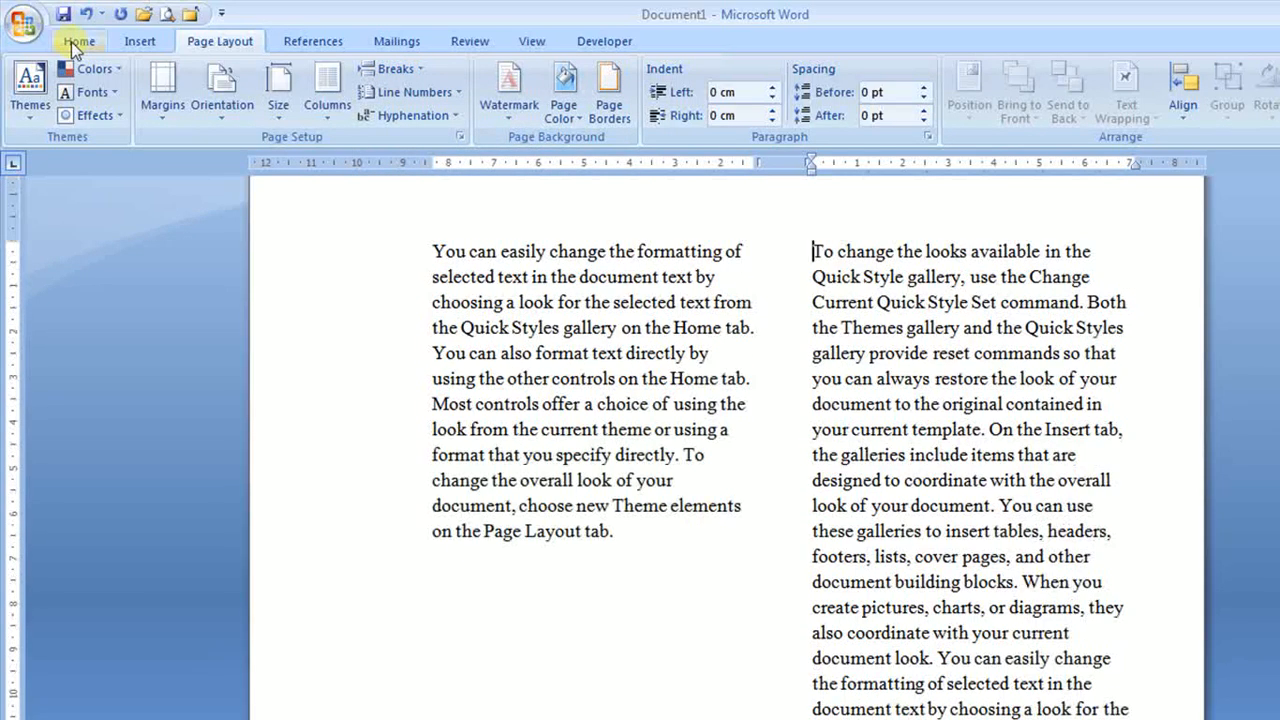
- Show the paragraph marks and formatting symbols, and look up the column break among the available break types
left_click(71, 42)
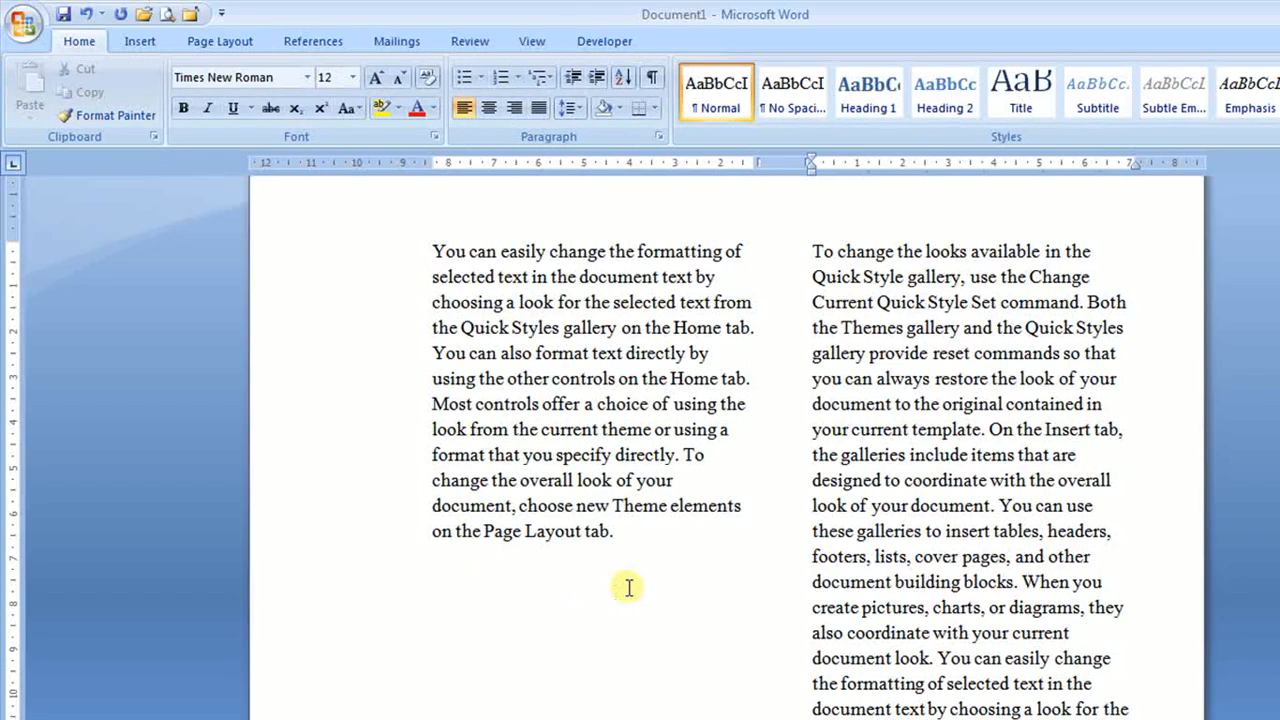
left_click(651, 80)
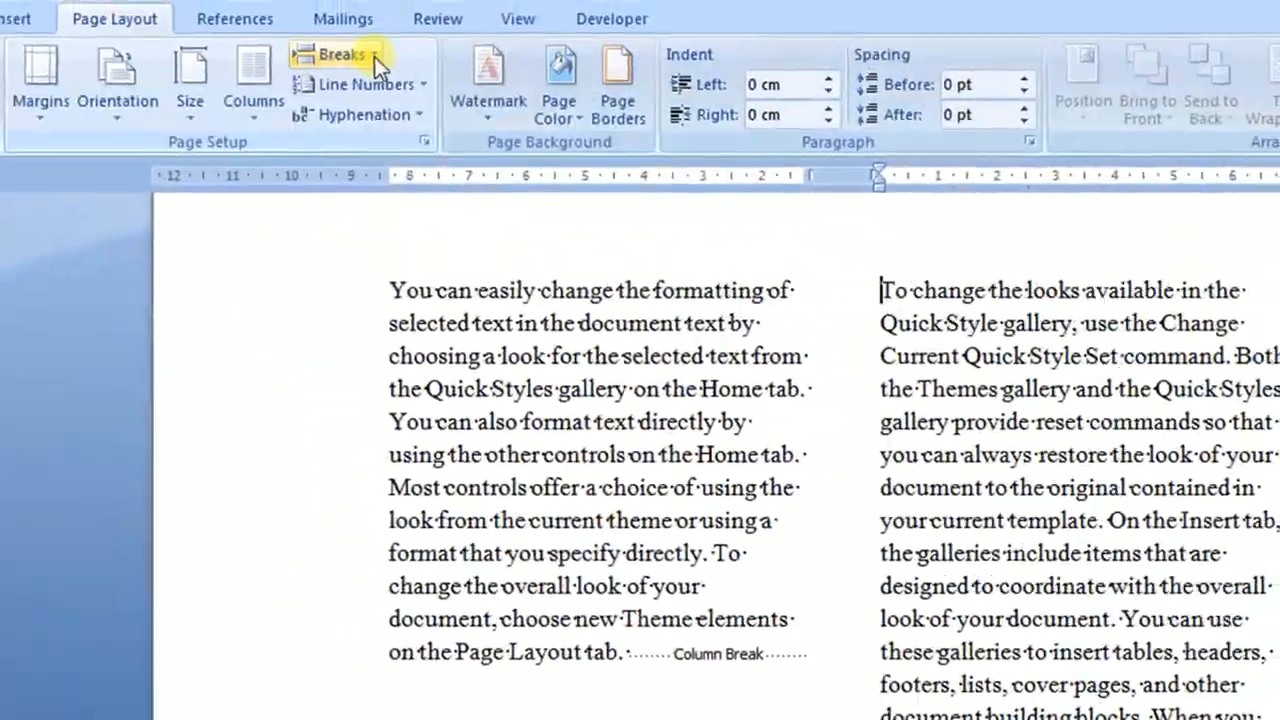
left_click(374, 56)
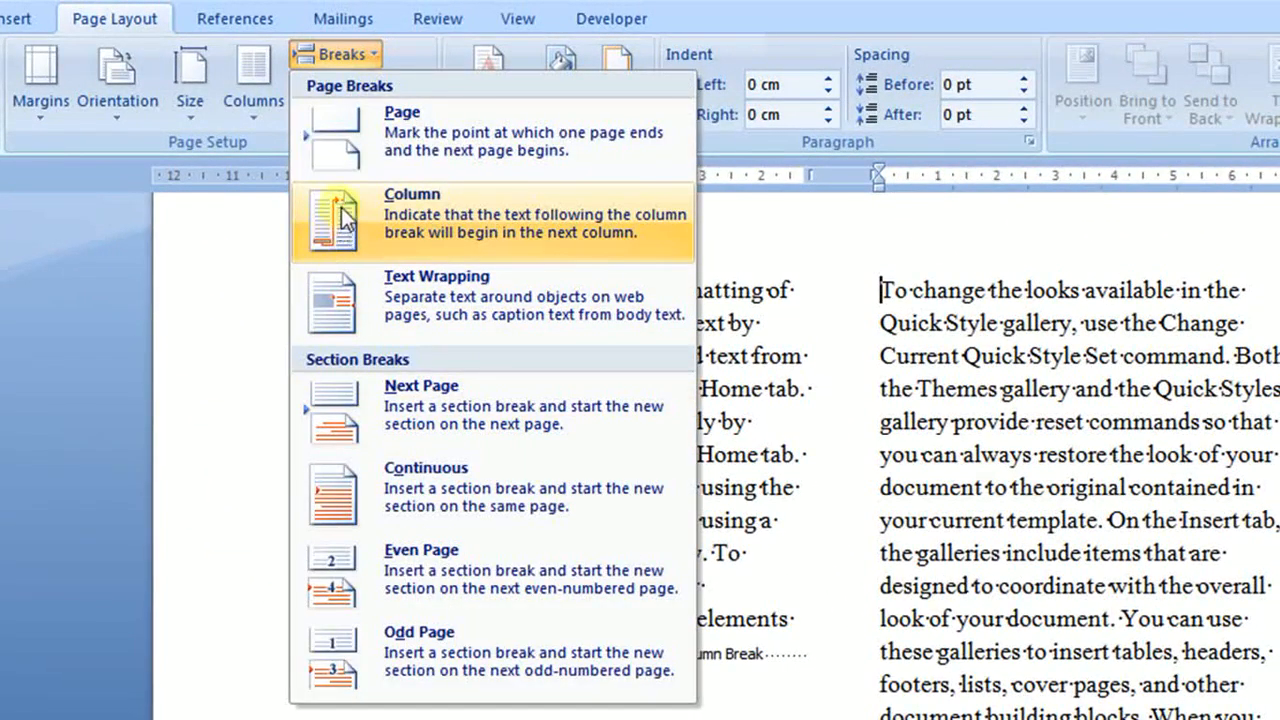
key("Escape")
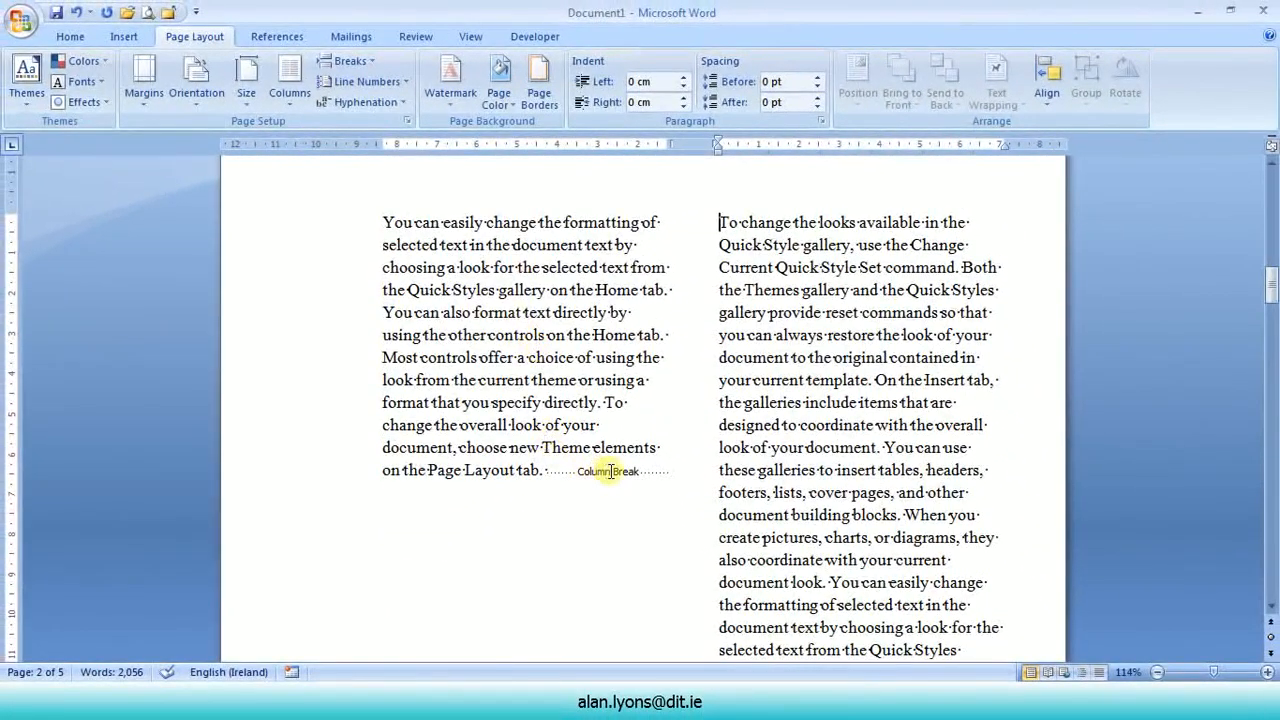
- Select all of the two-column text on page 2 and set it back to one column
left_click(482, 314)
key("ctrl+a")
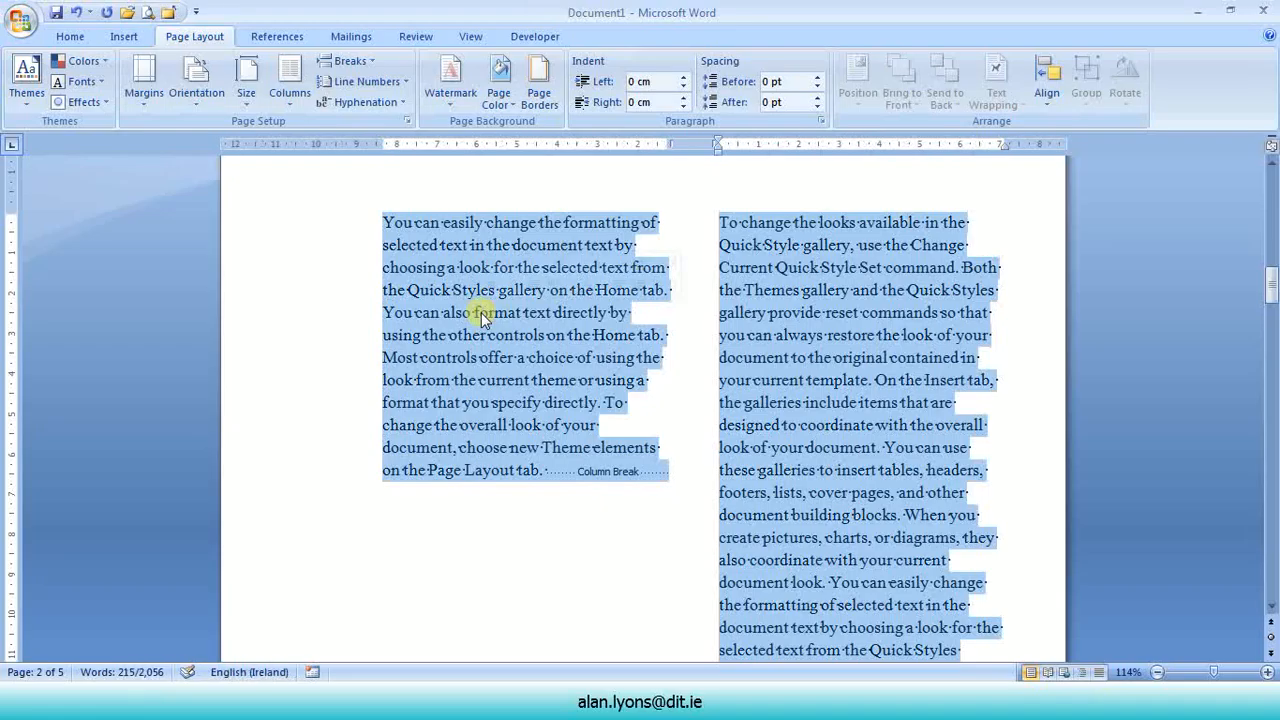
scroll(818, 460, "down", 3)
scroll(818, 460, "up", 3)
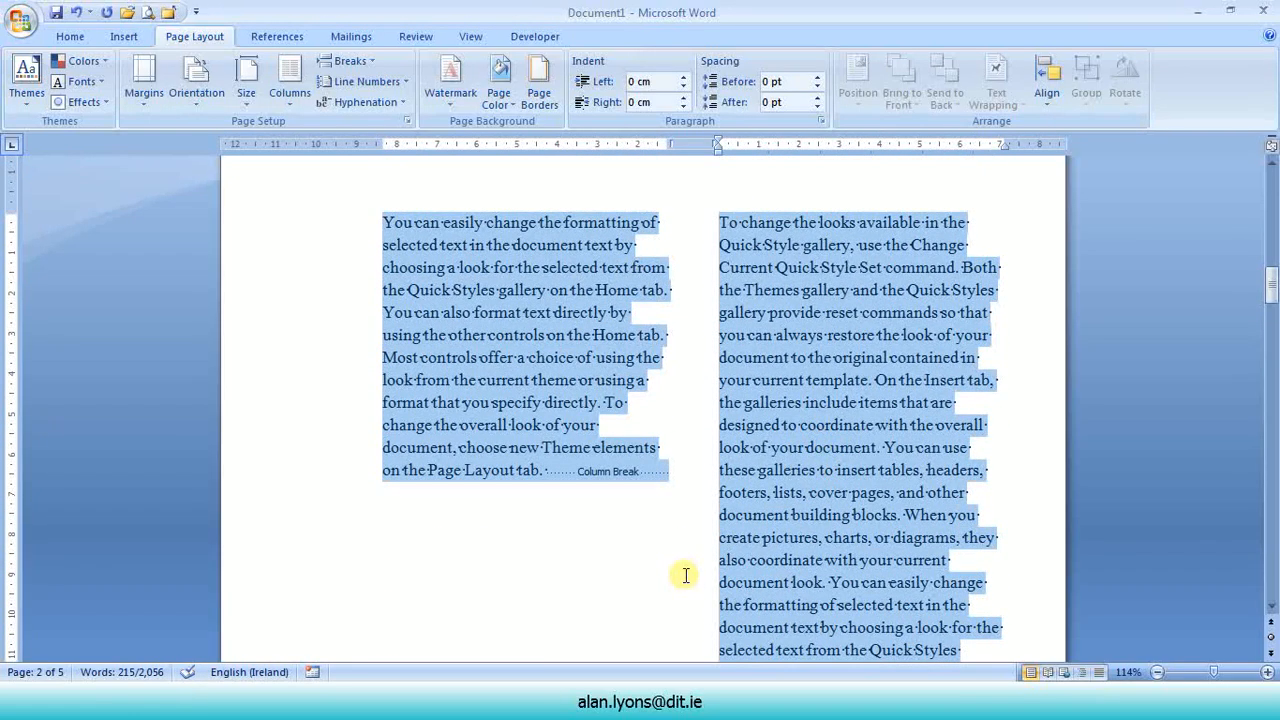
left_click(289, 80)
left_click(318, 136)
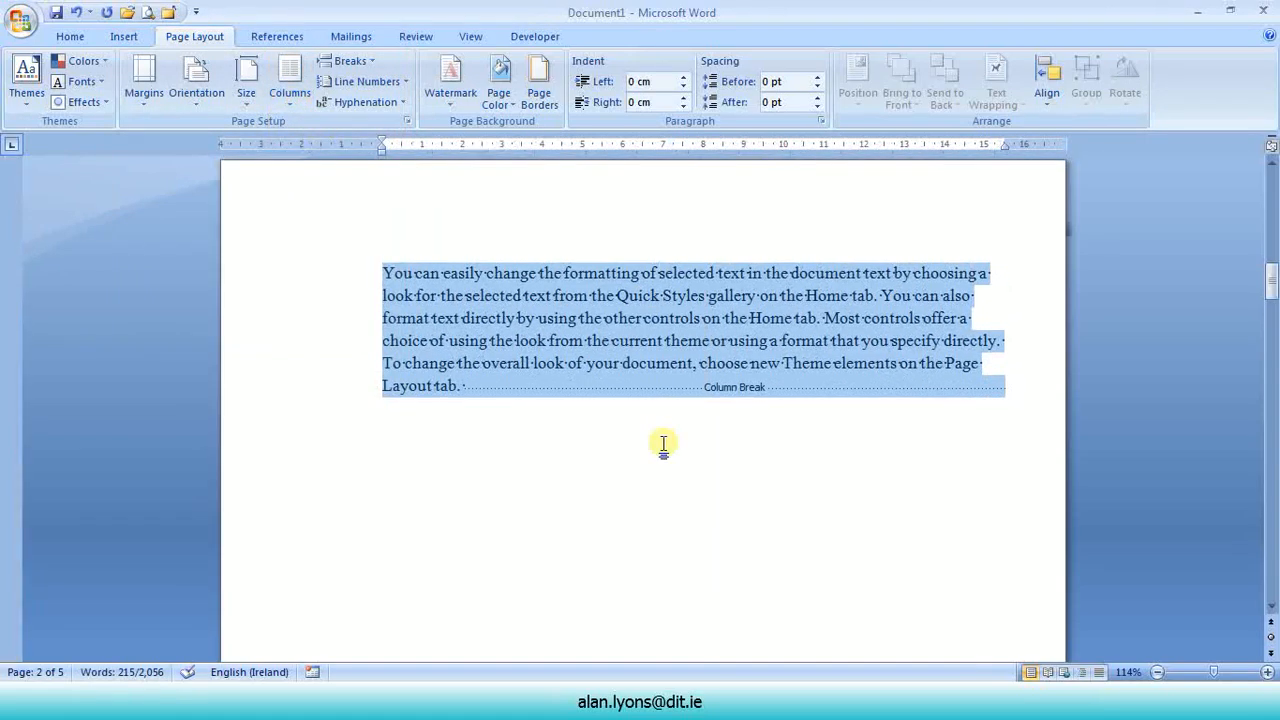
scroll(663, 443, "down", 15)
scroll(663, 445, "up", 16)
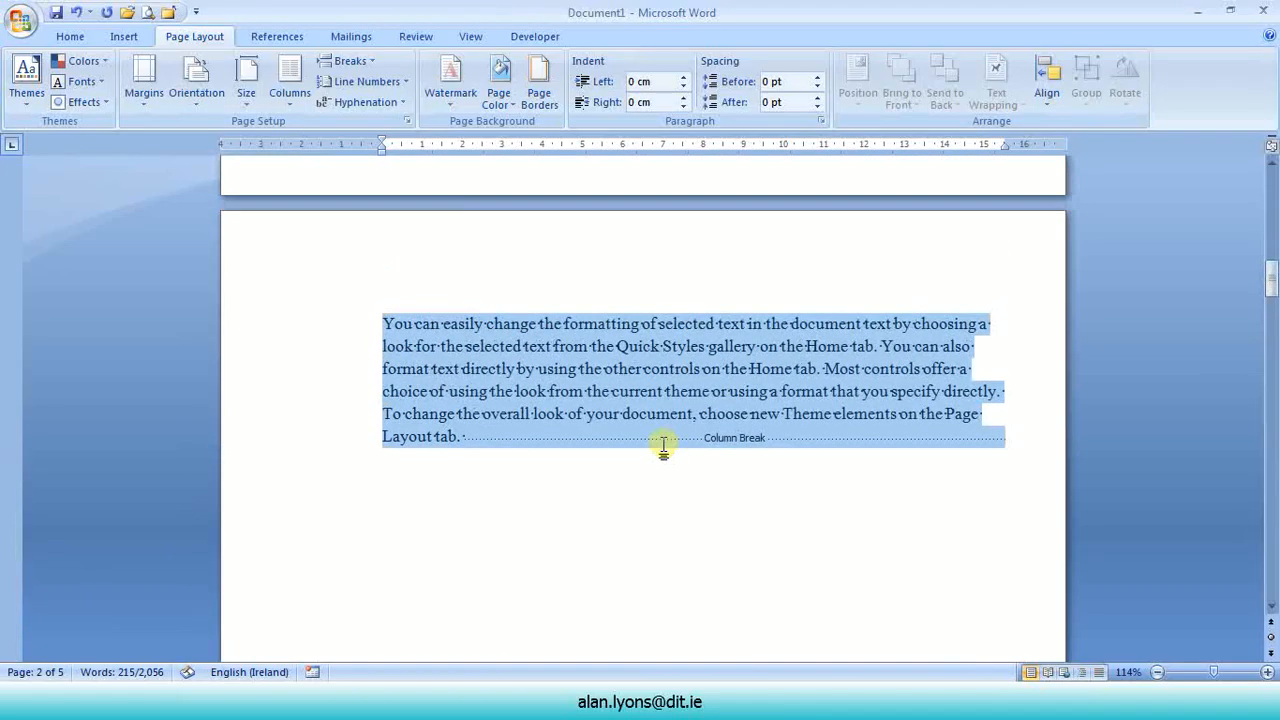
- Delete the column break after "Layout tab." in the first paragraph of page 2
left_click(466, 440)
scroll(622, 486, "down", 3)
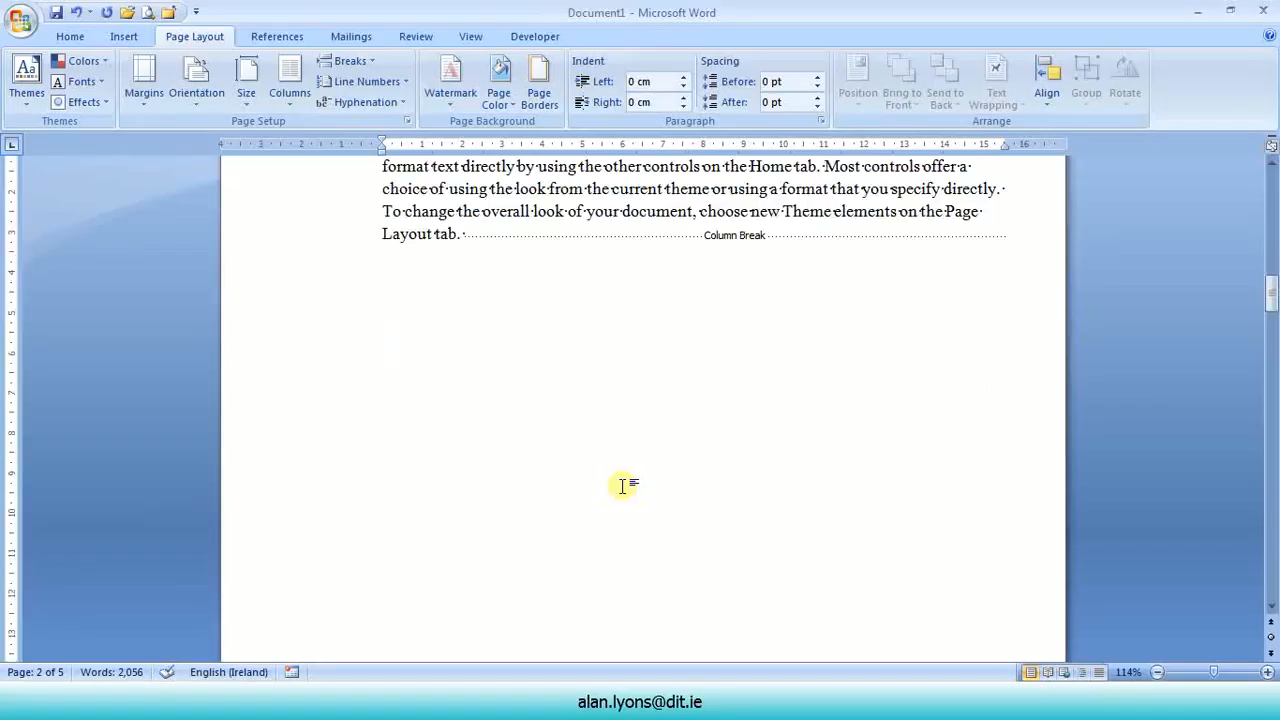
scroll(622, 486, "down", 11)
scroll(622, 486, "up", 14)
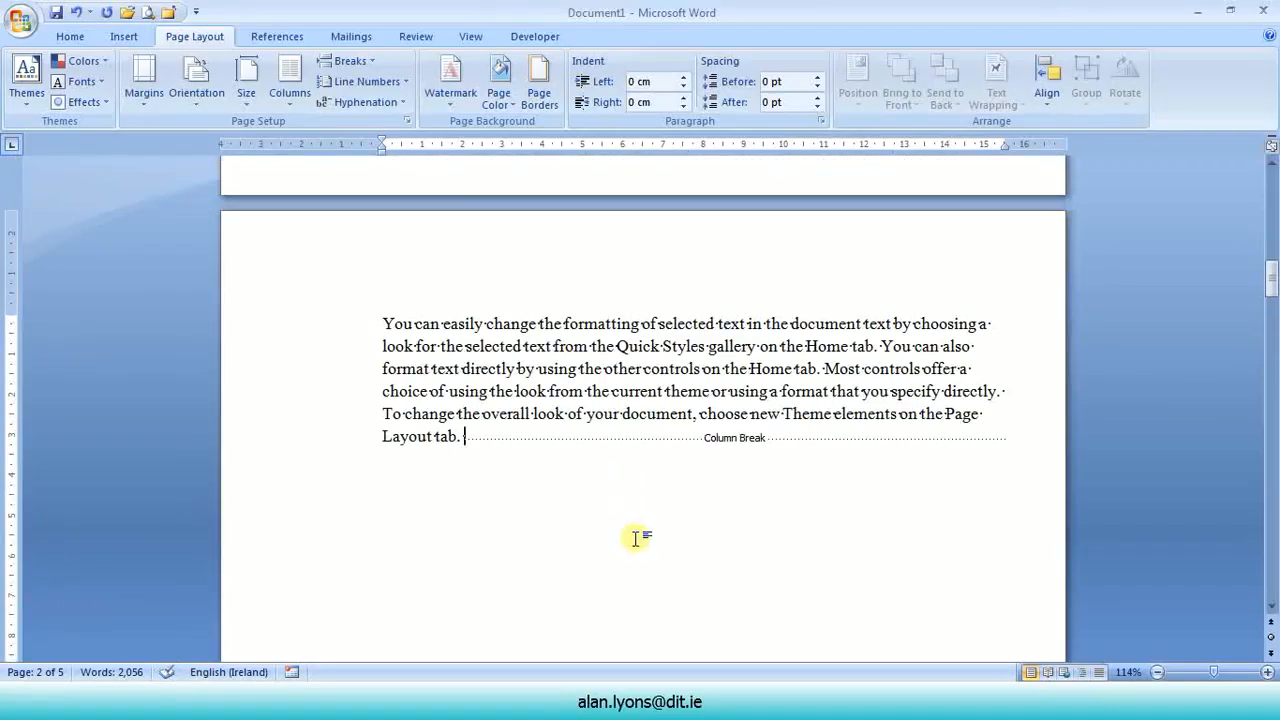
key("Delete")
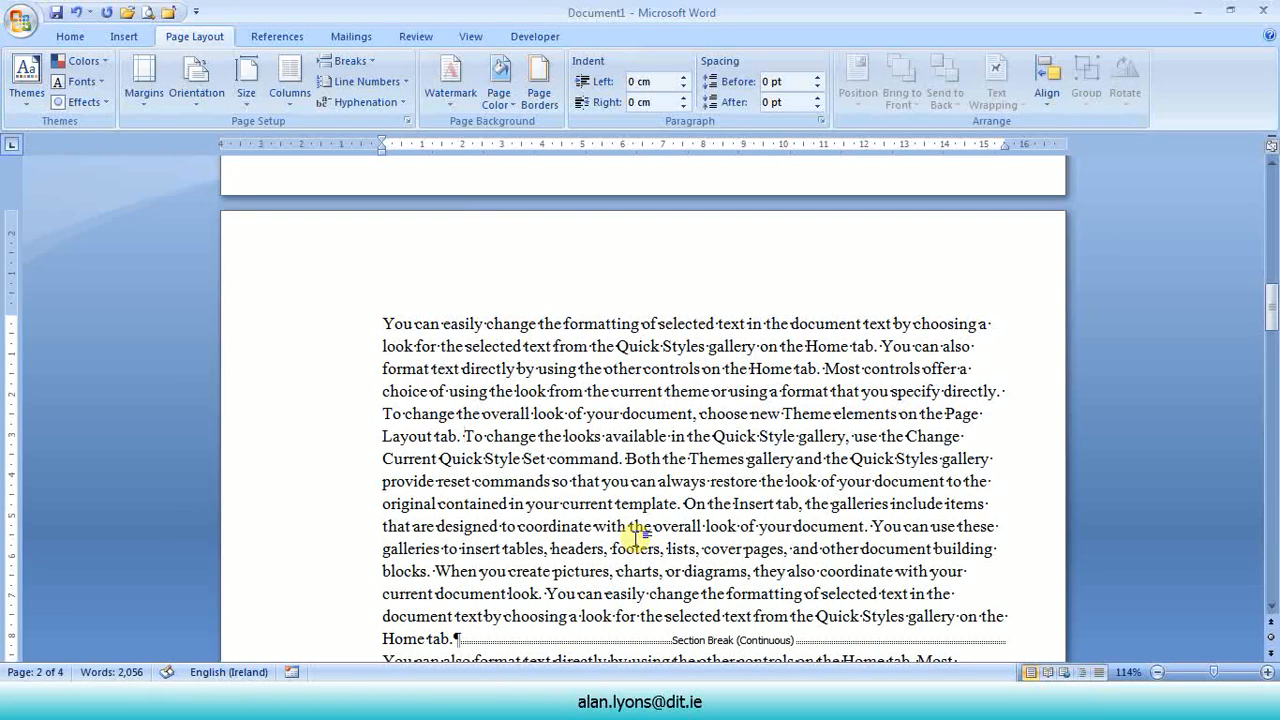